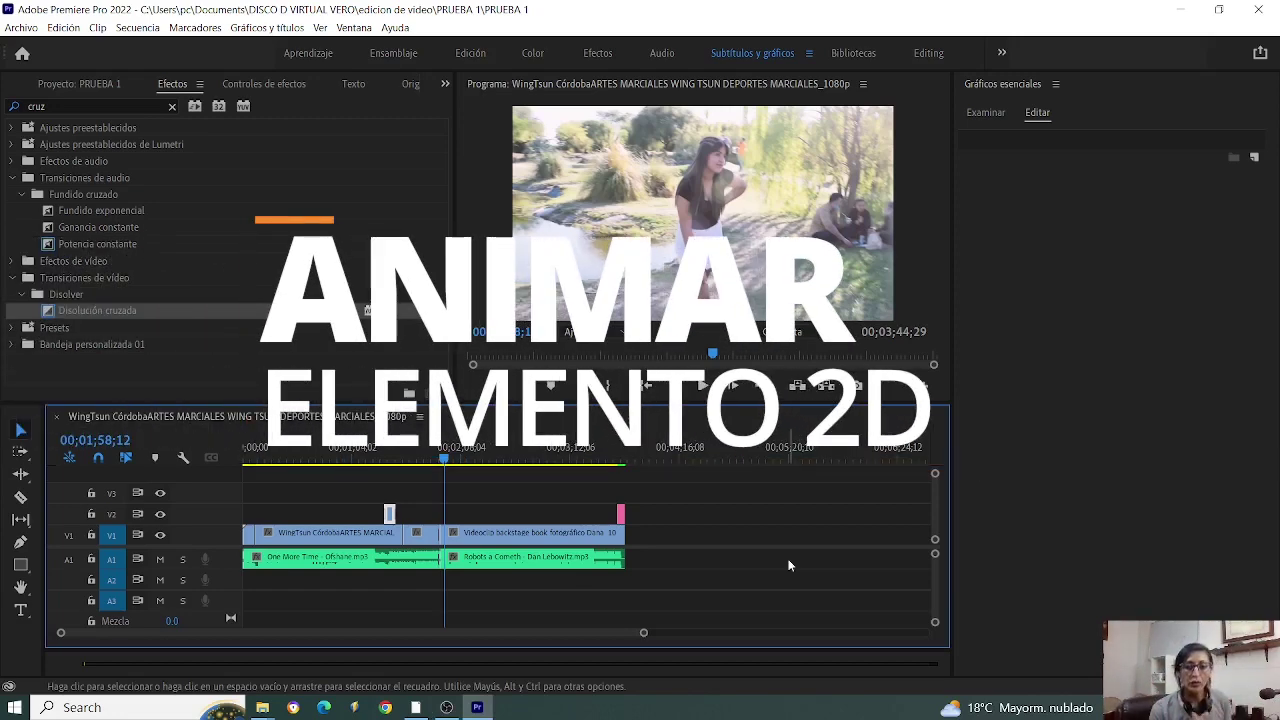
- Scrub the sequence around the 20-second mark and glance at the File menu
click(309, 458)
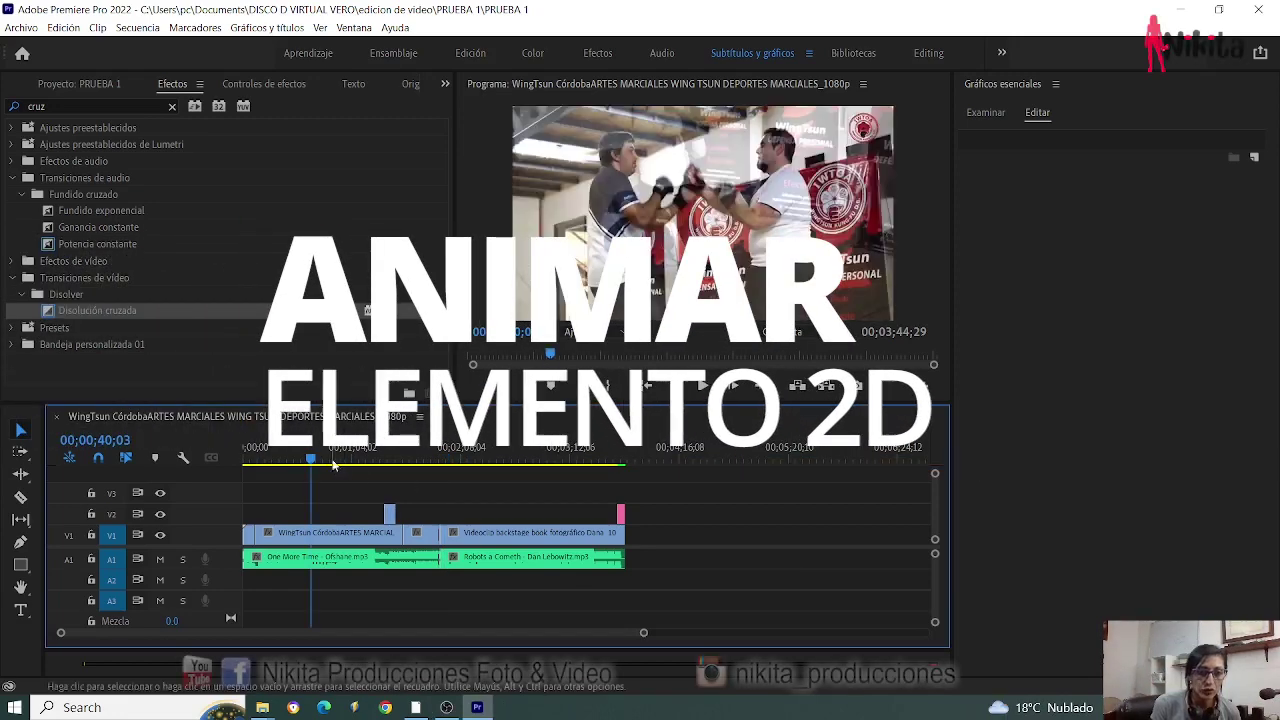
drag(311, 459, 278, 476)
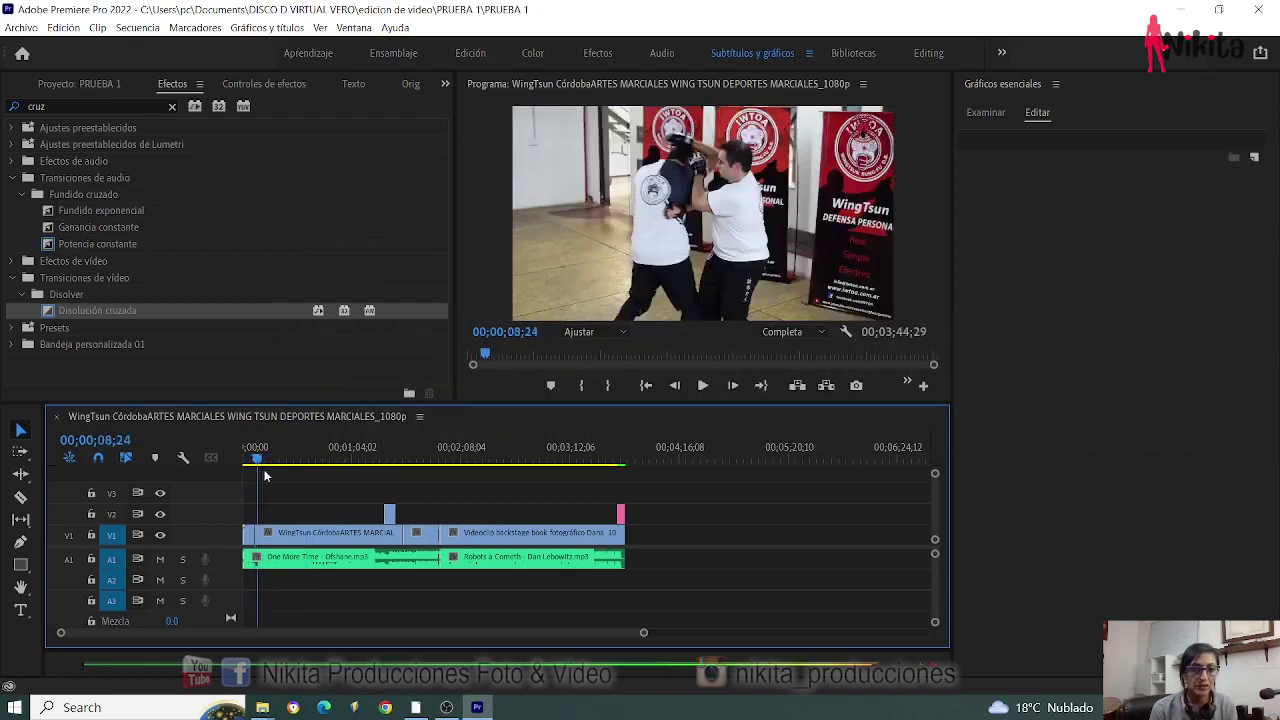
click(21, 27)
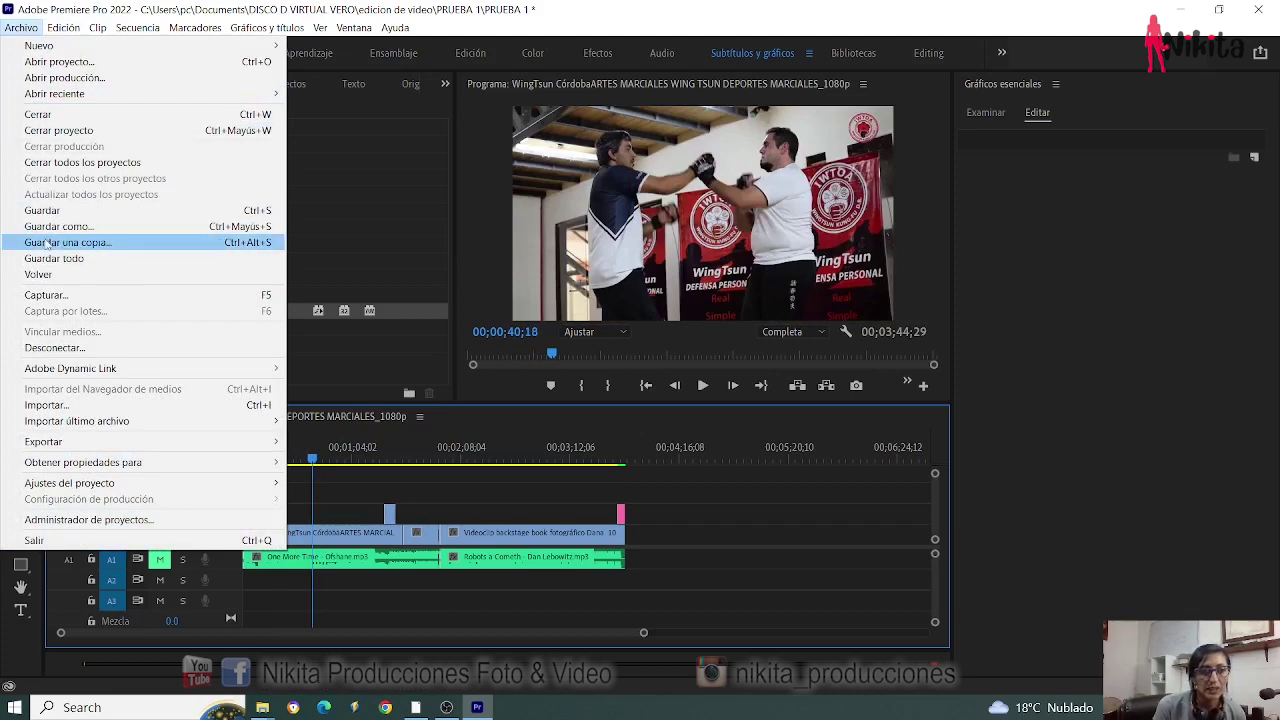
click(403, 238)
- Import pngegg.png from the PRUEBA 1 folder into the Project panel
click(72, 86)
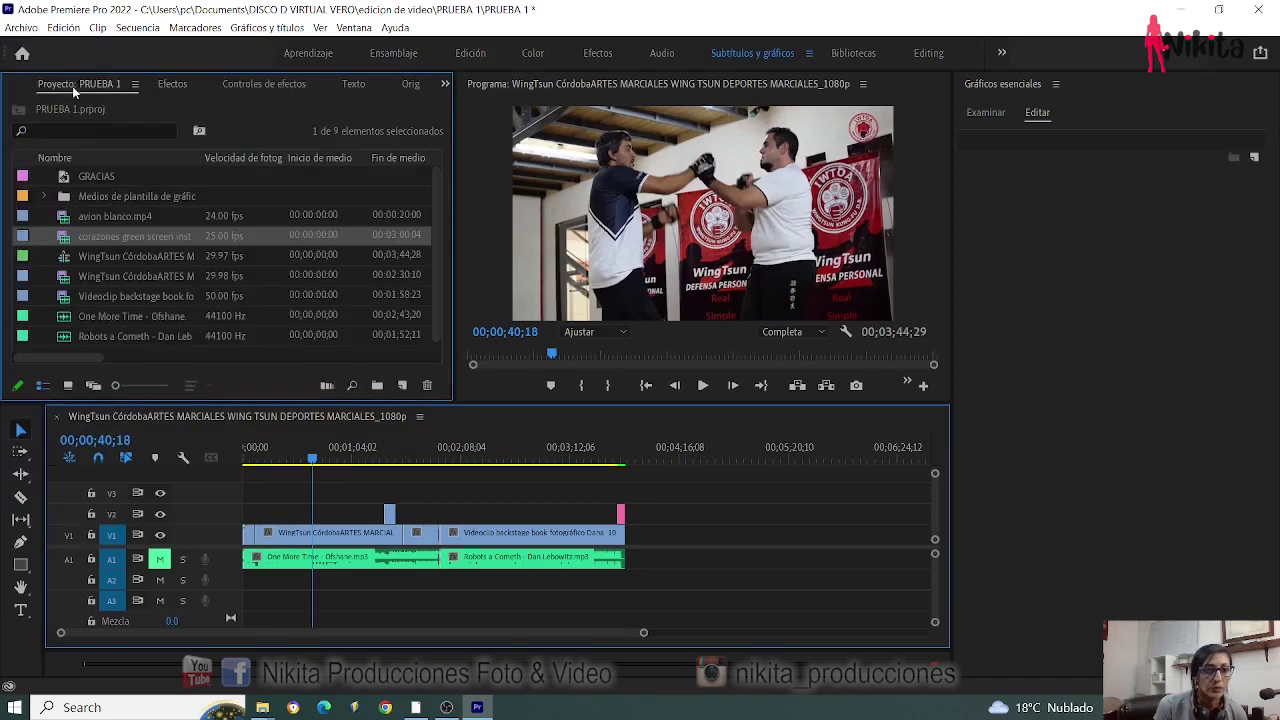
right_click(42, 301)
click(100, 410)
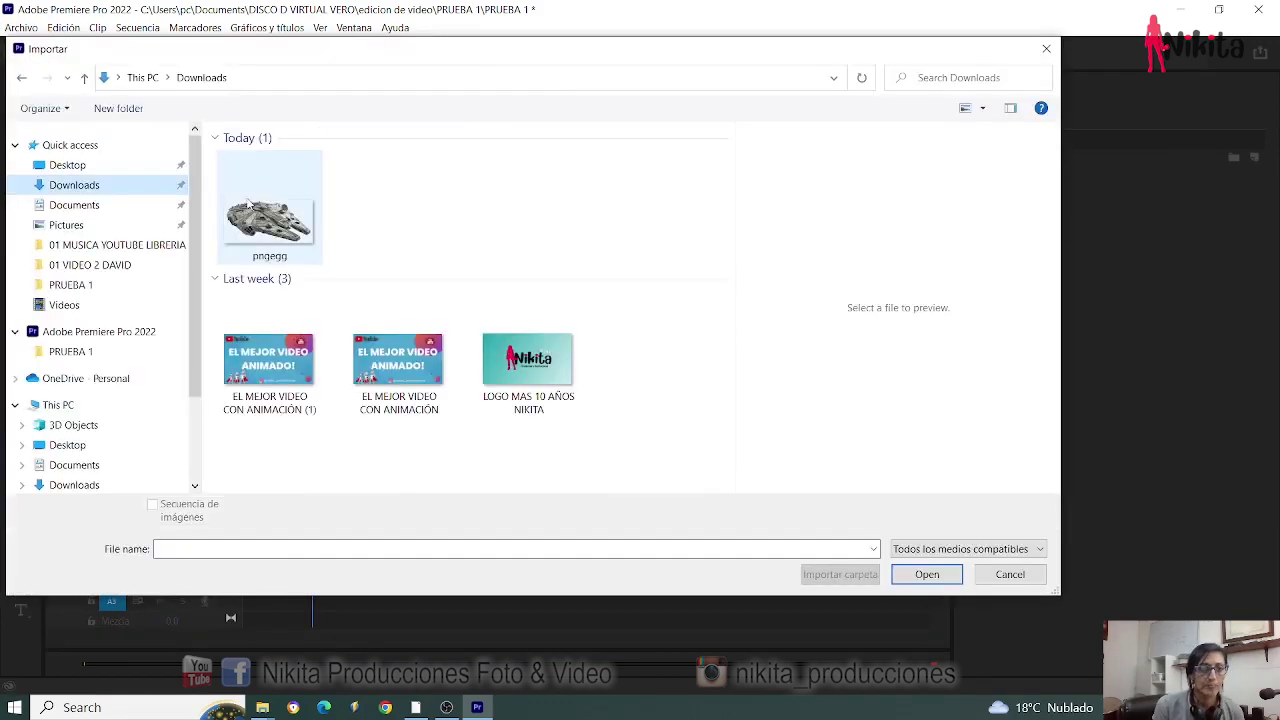
click(281, 222)
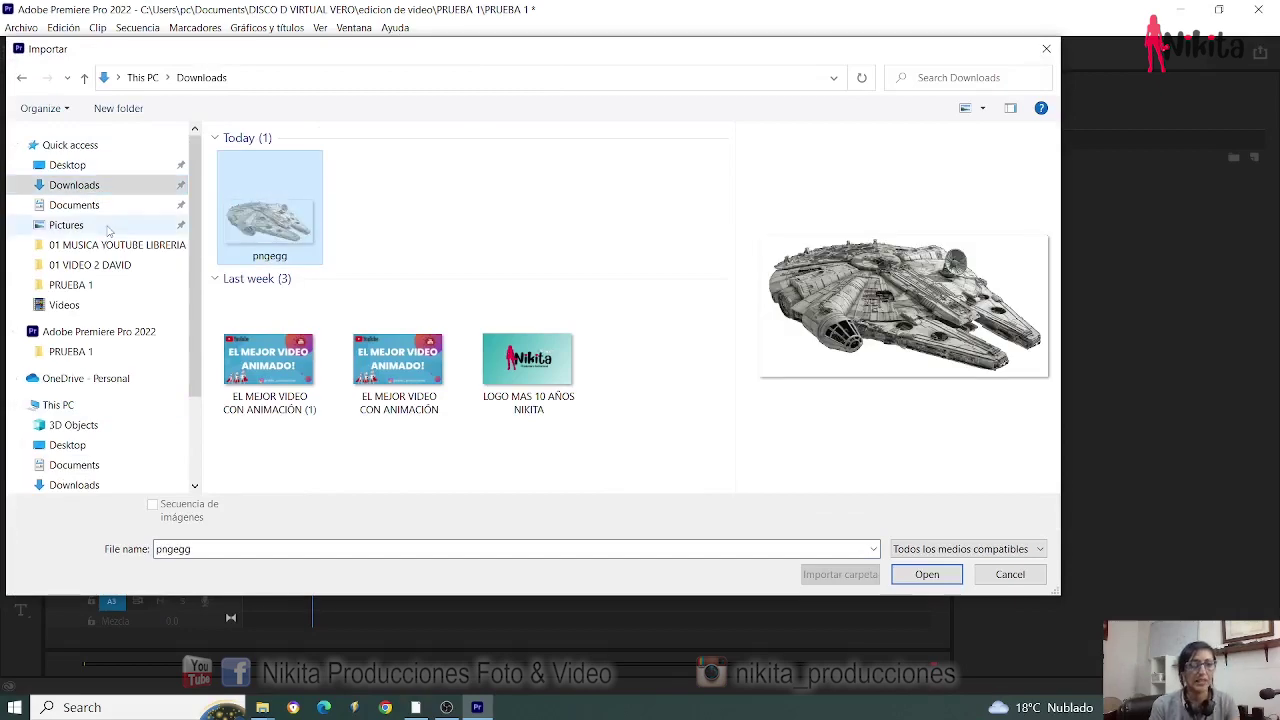
click(70, 284)
click(468, 340)
click(349, 391)
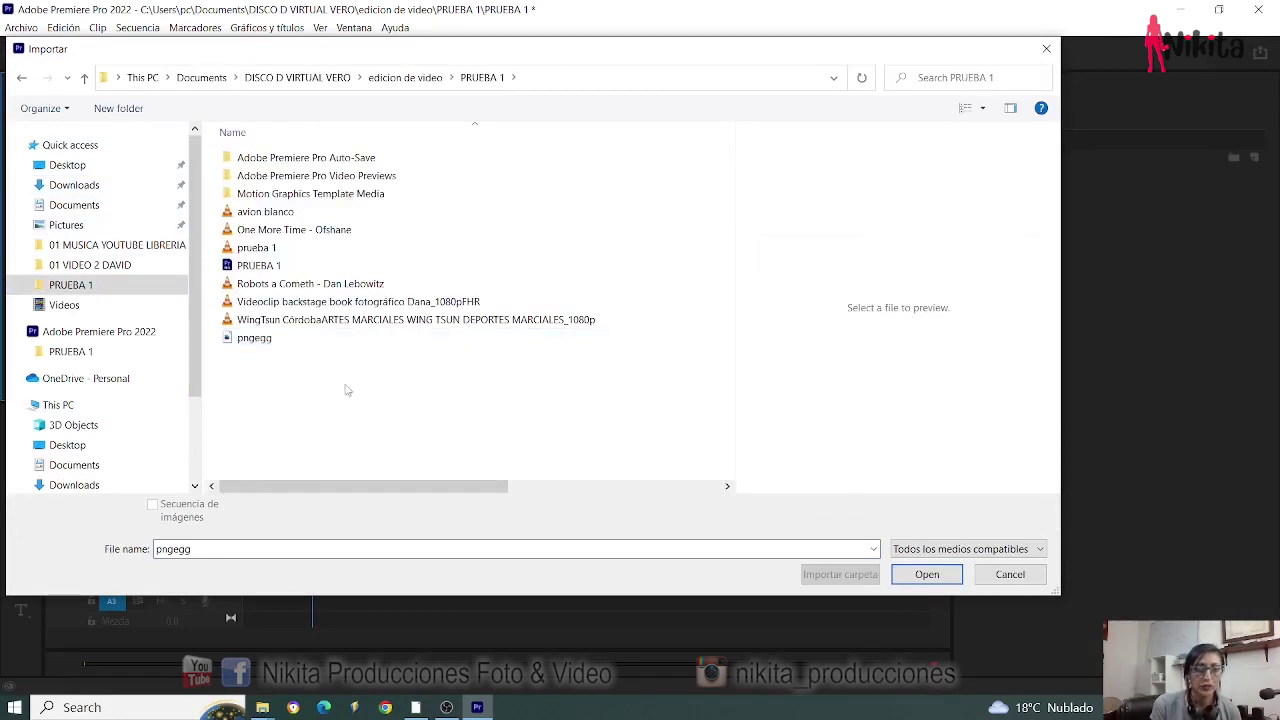
double_click(266, 340)
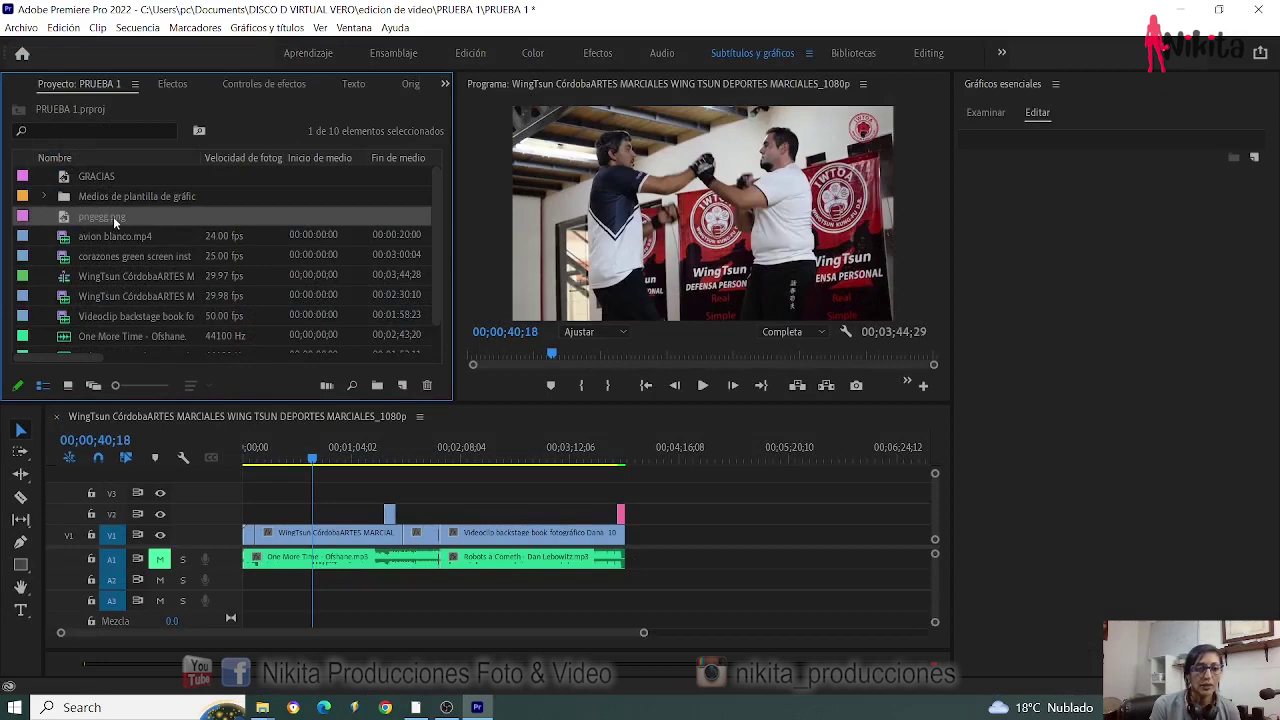
- Drag pngegg.png onto track V2 at the clip start and scrub around 23 seconds to check the overlay
drag(113, 216, 287, 514)
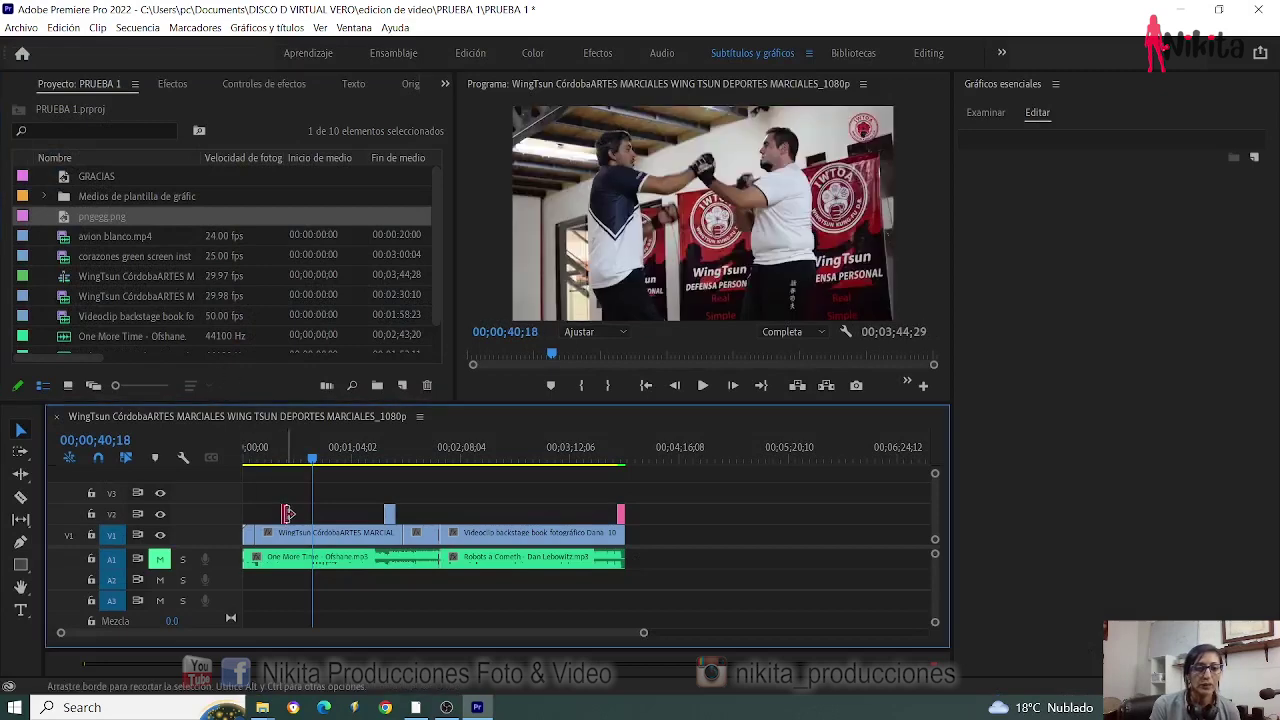
drag(287, 514, 290, 514)
click(279, 460)
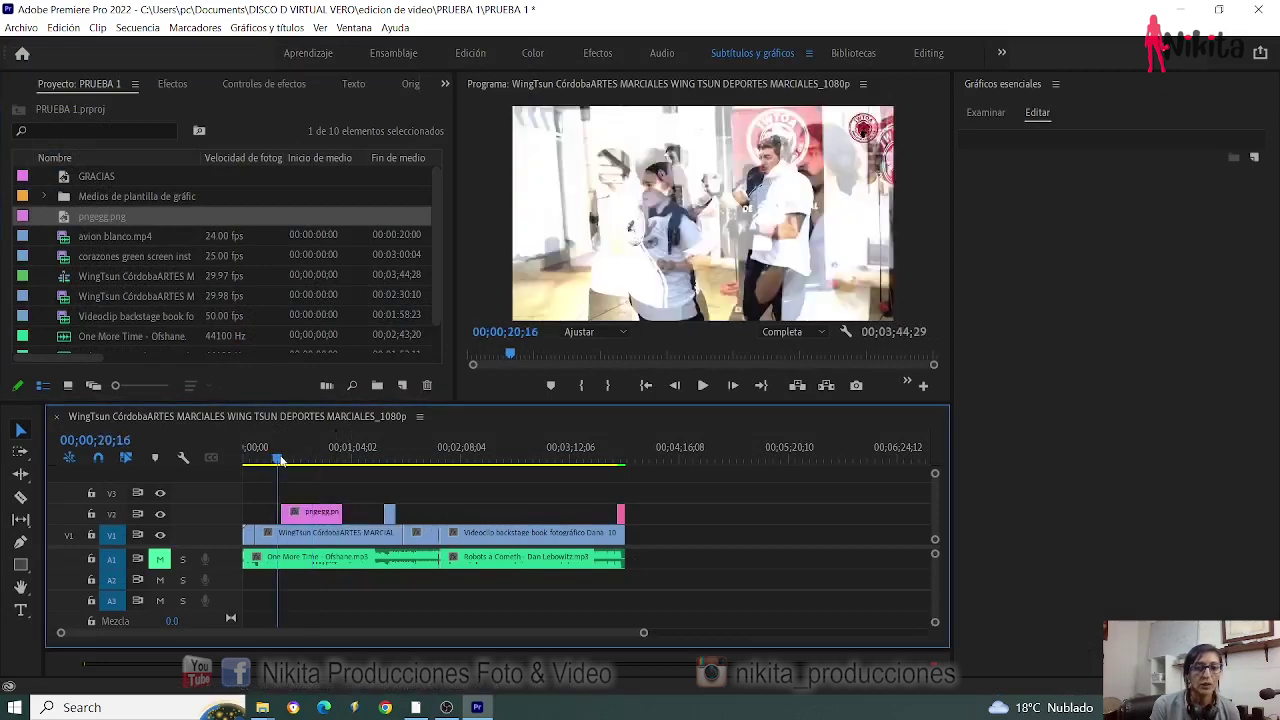
drag(281, 460, 308, 472)
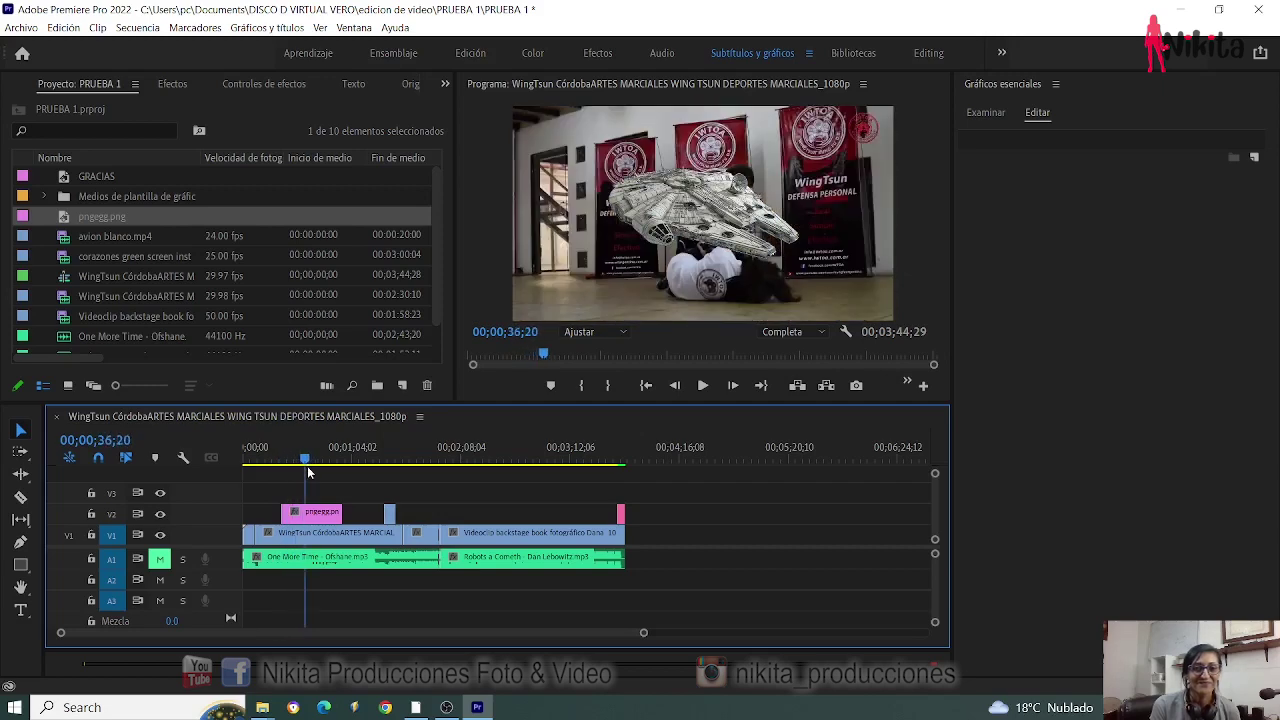
drag(308, 472, 321, 469)
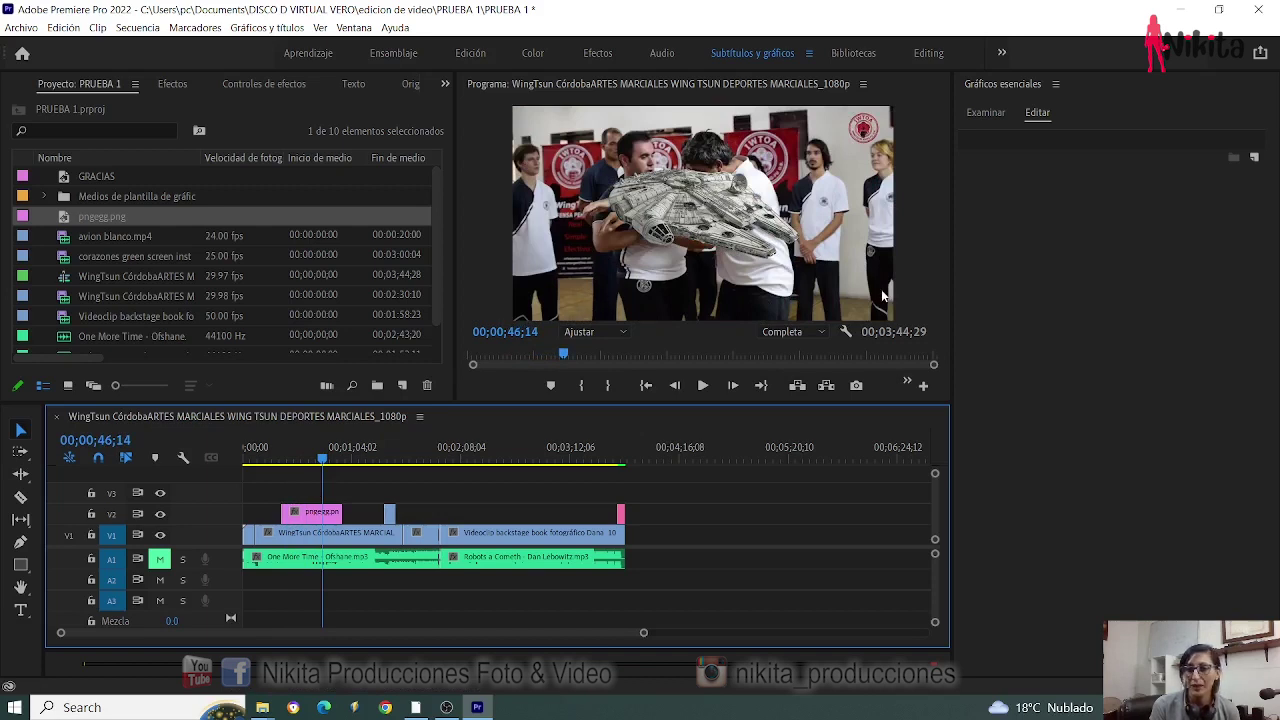
click(284, 462)
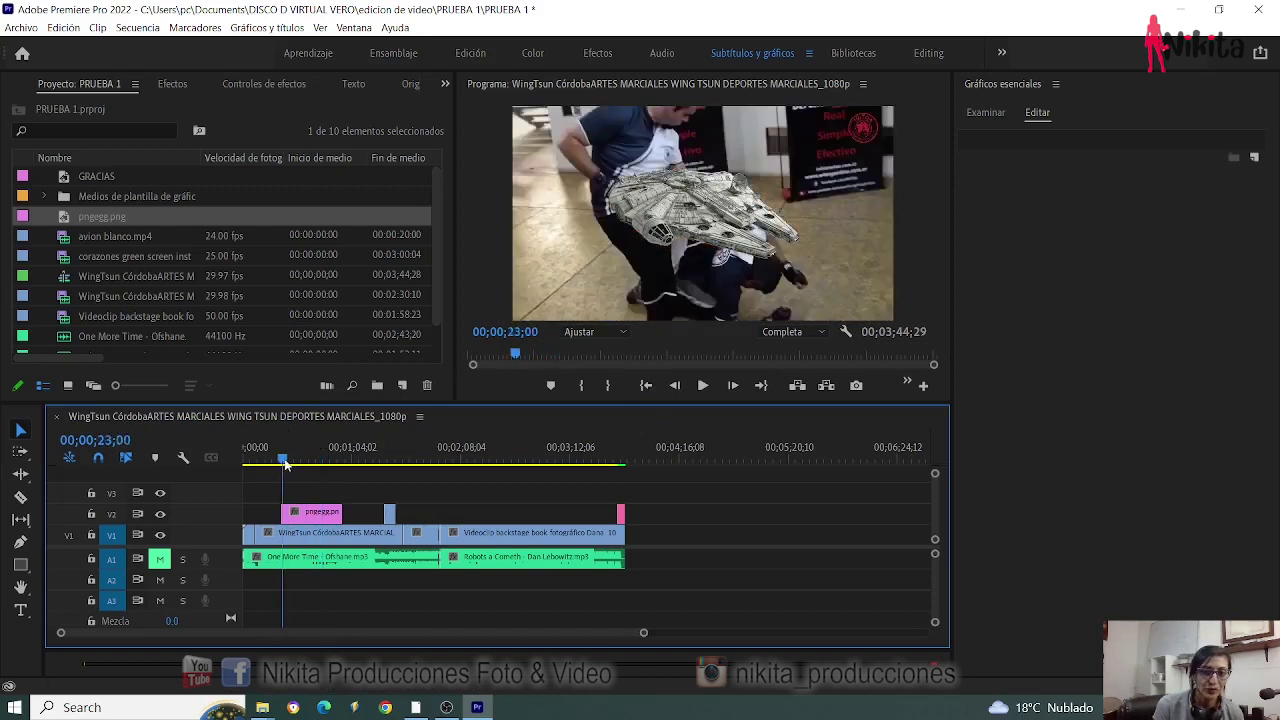
drag(284, 462, 287, 462)
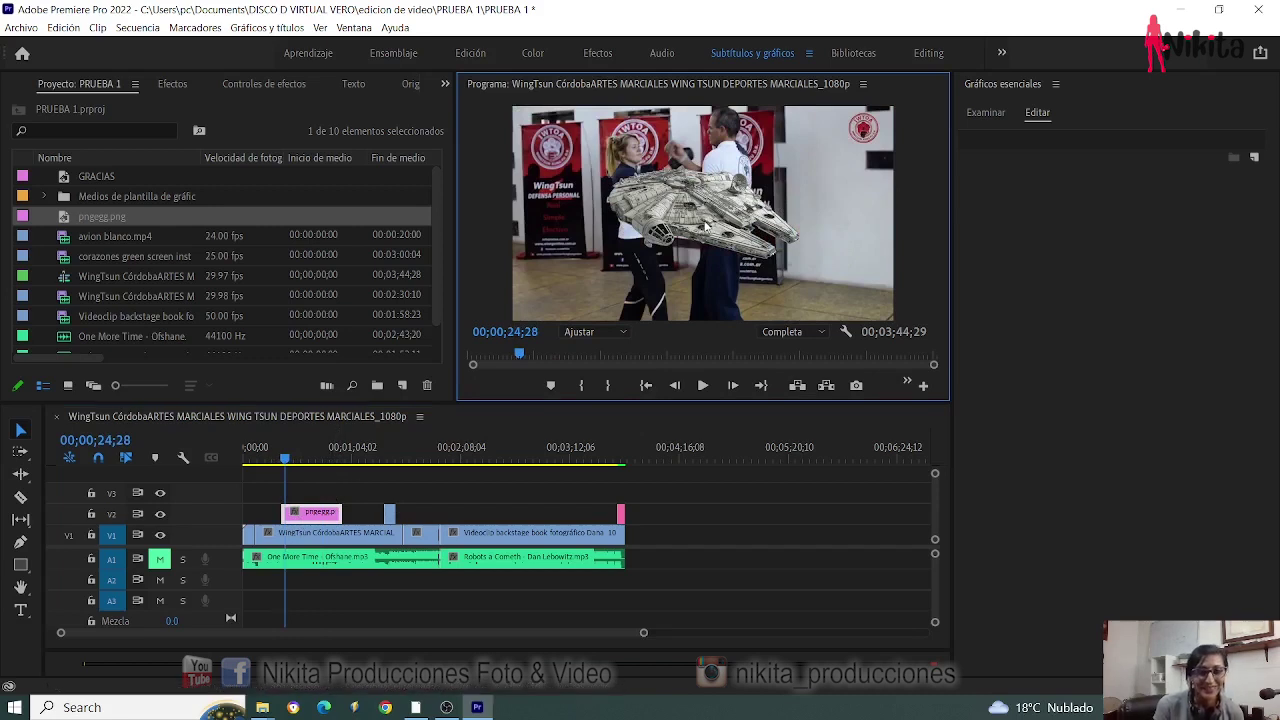
- Shrink the V2 spaceship, move it to the lower-left corner, and tilt it slightly
click(296, 515)
click(697, 208)
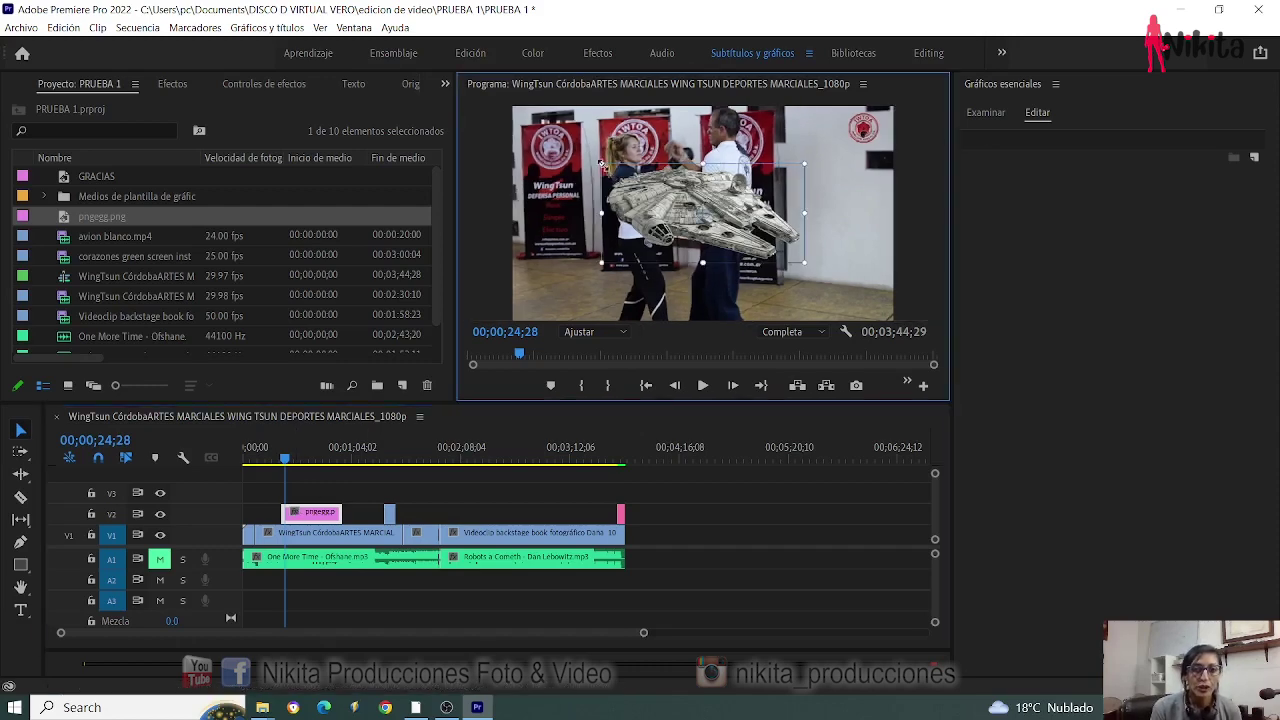
mouse_move(602, 163)
mouse_down()
mouse_move(673, 193)
mouse_move(652, 188)
mouse_up()
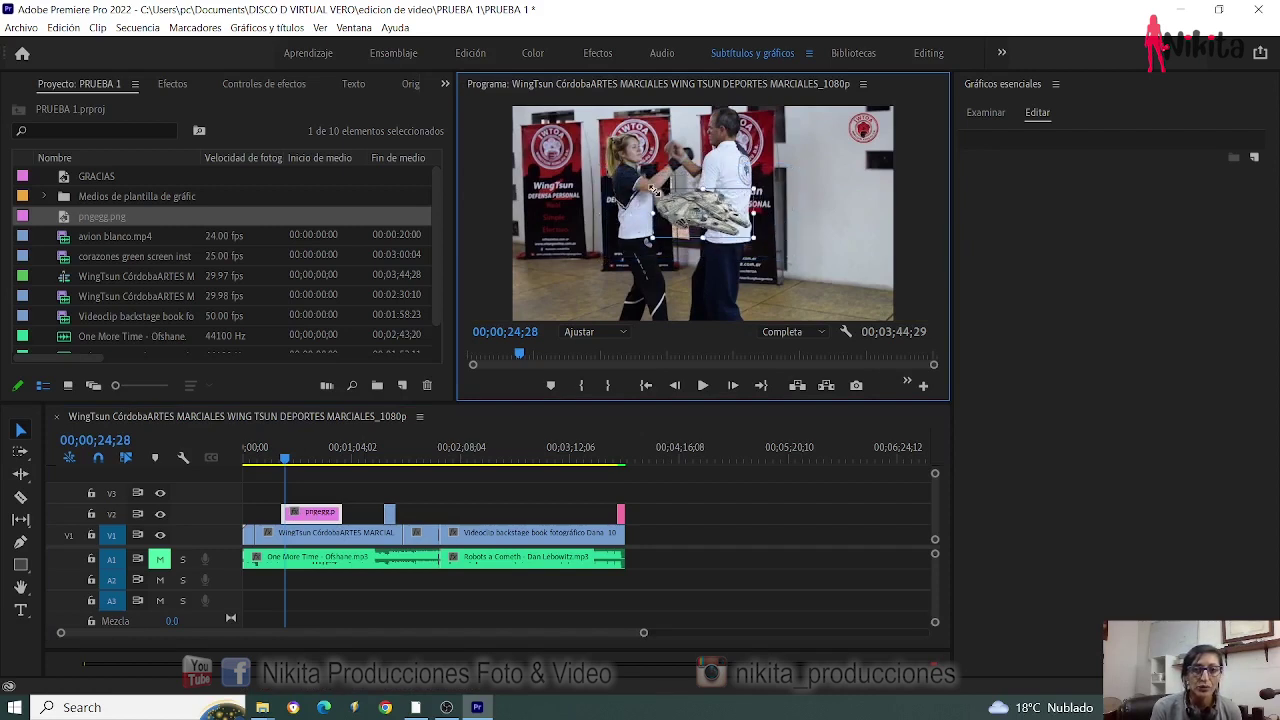
mouse_move(722, 215)
mouse_down()
mouse_move(614, 268)
mouse_move(590, 297)
mouse_up()
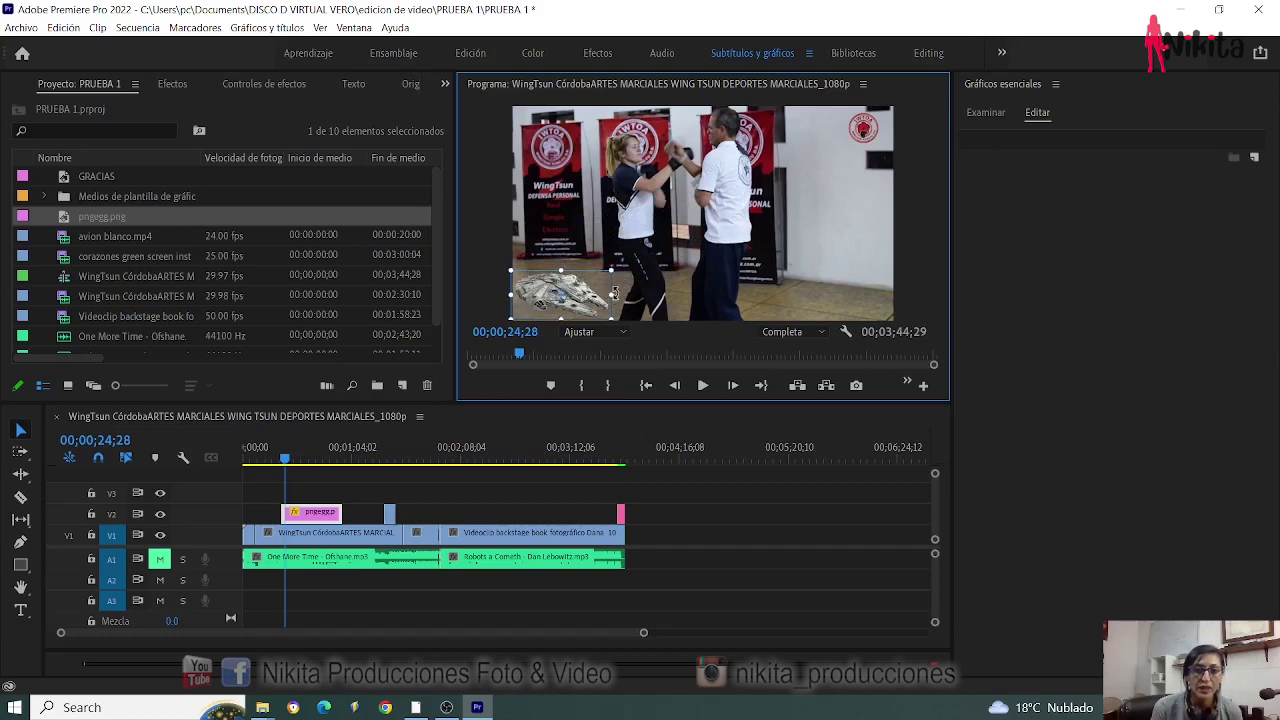
mouse_move(614, 291)
mouse_down()
mouse_move(619, 268)
mouse_move(619, 281)
mouse_up()
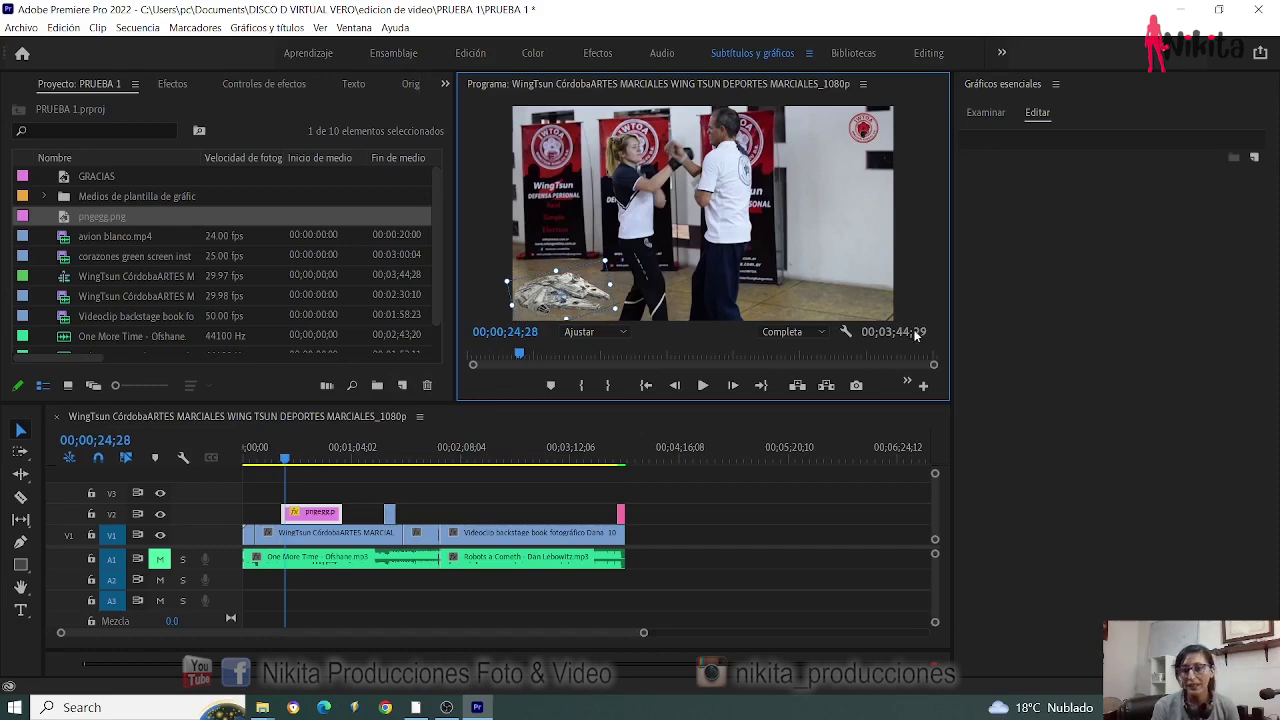
click(289, 458)
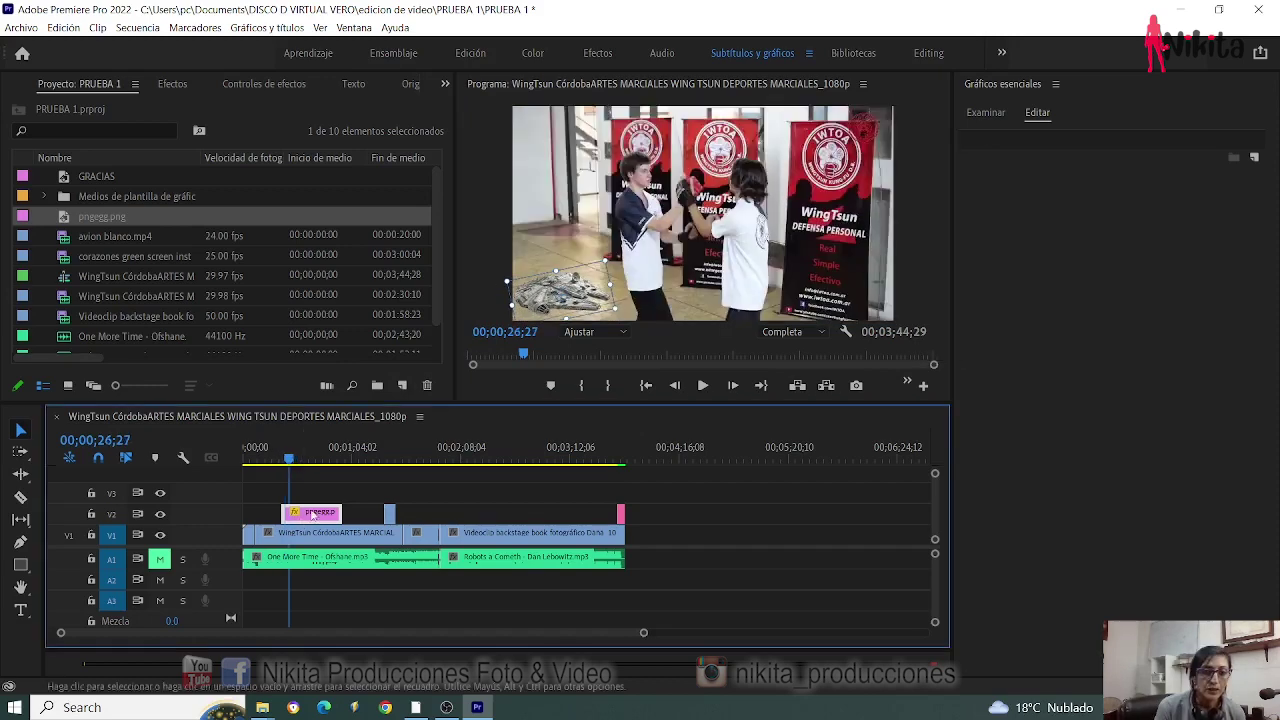
- Turn on Position animation in Effect Controls to set the spaceship's first keyframe
click(262, 84)
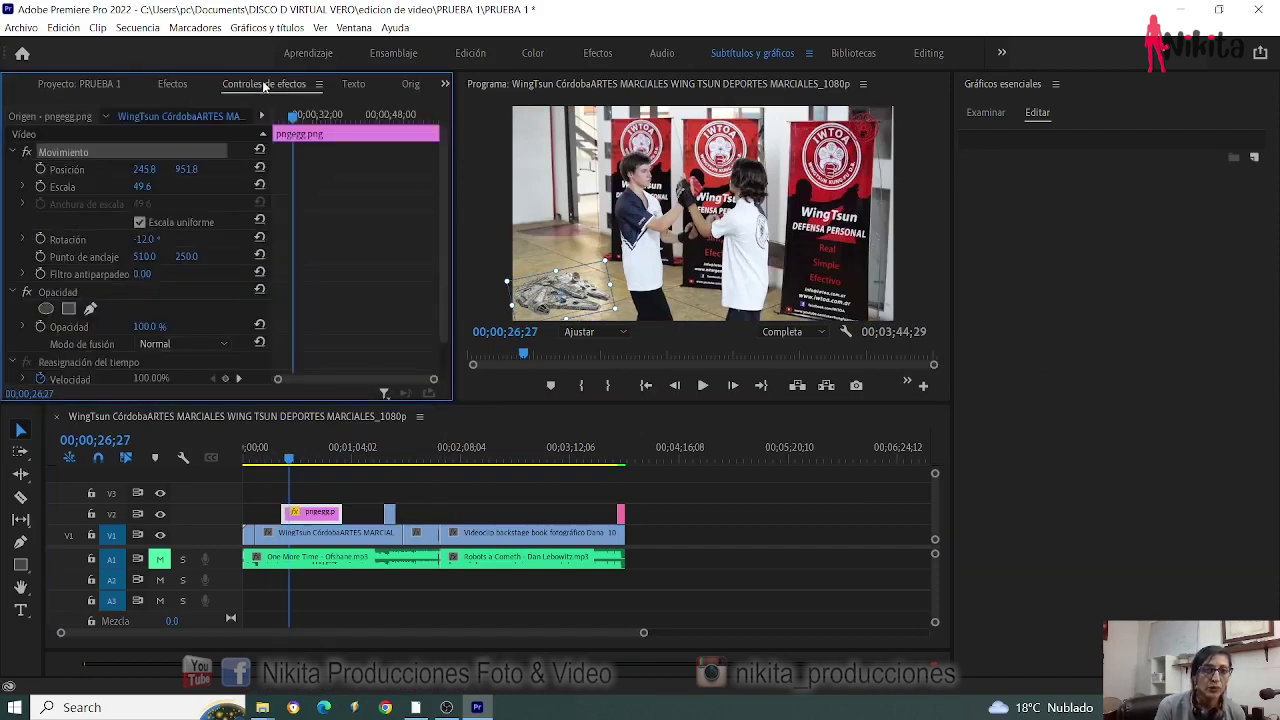
click(41, 170)
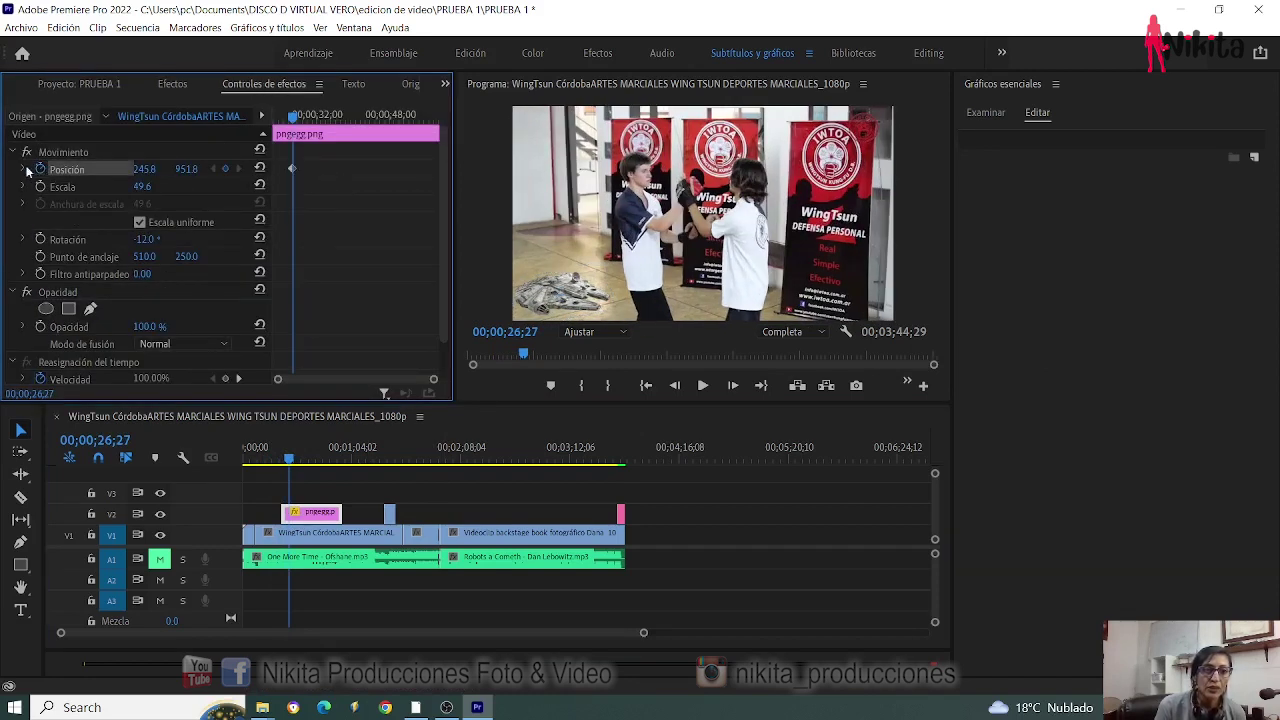
click(25, 170)
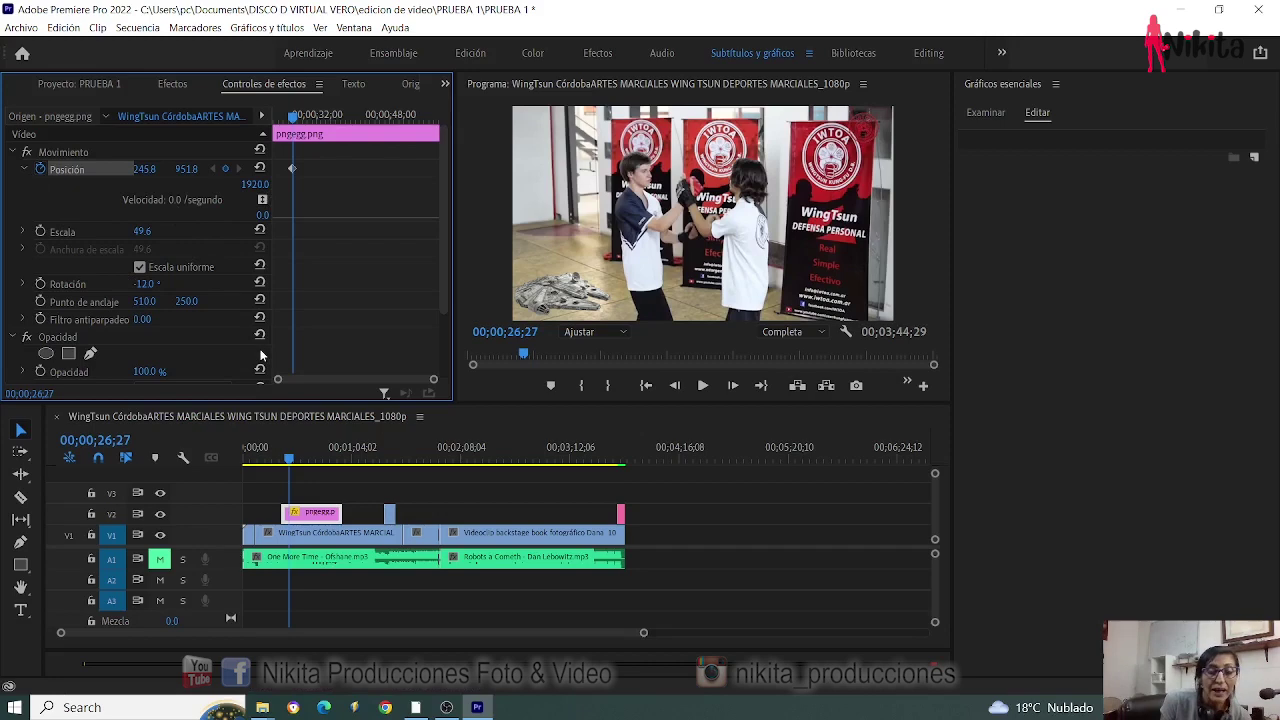
- Move the playhead from 00;00;23;14 to 00;00;29;10
drag(291, 462, 283, 466)
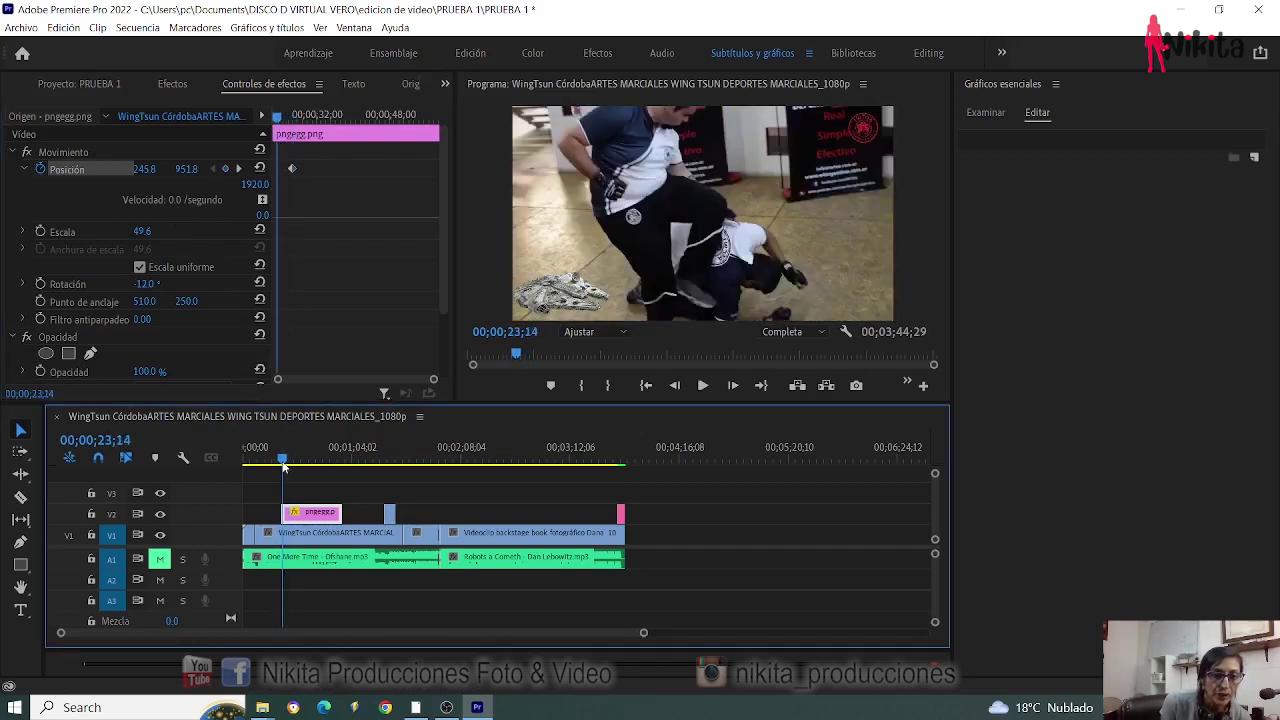
click(305, 235)
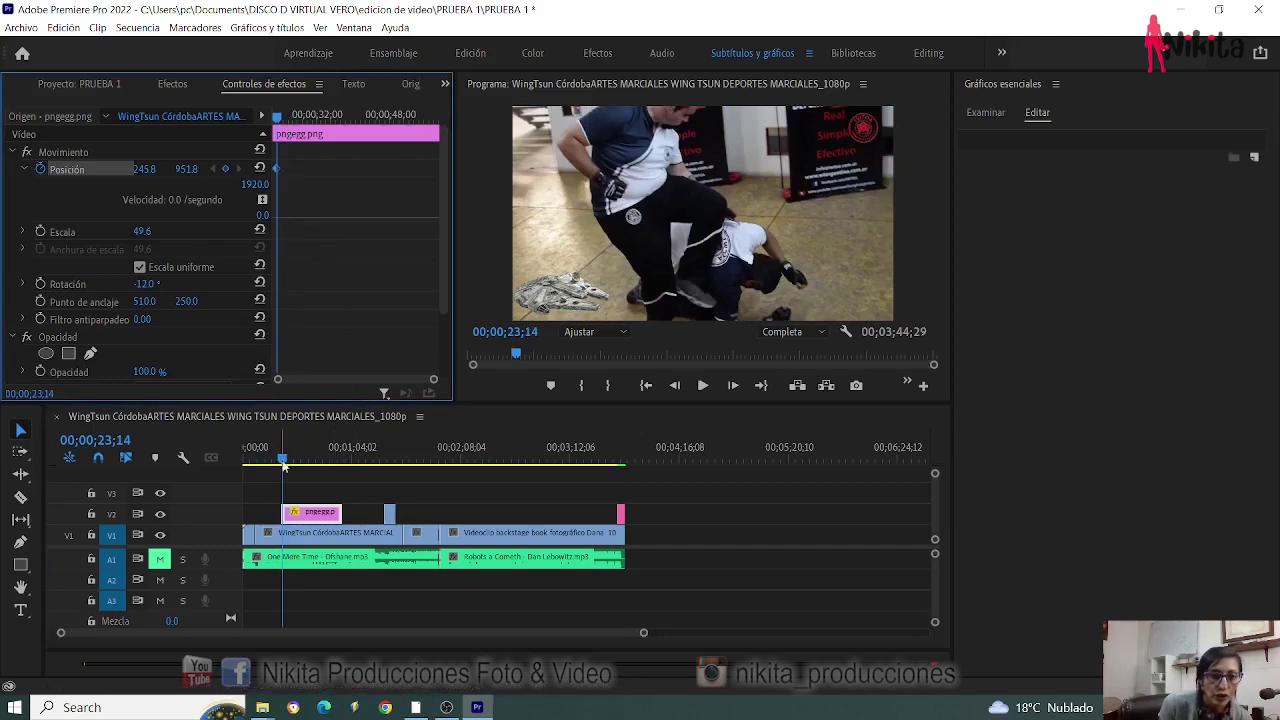
drag(284, 462, 293, 466)
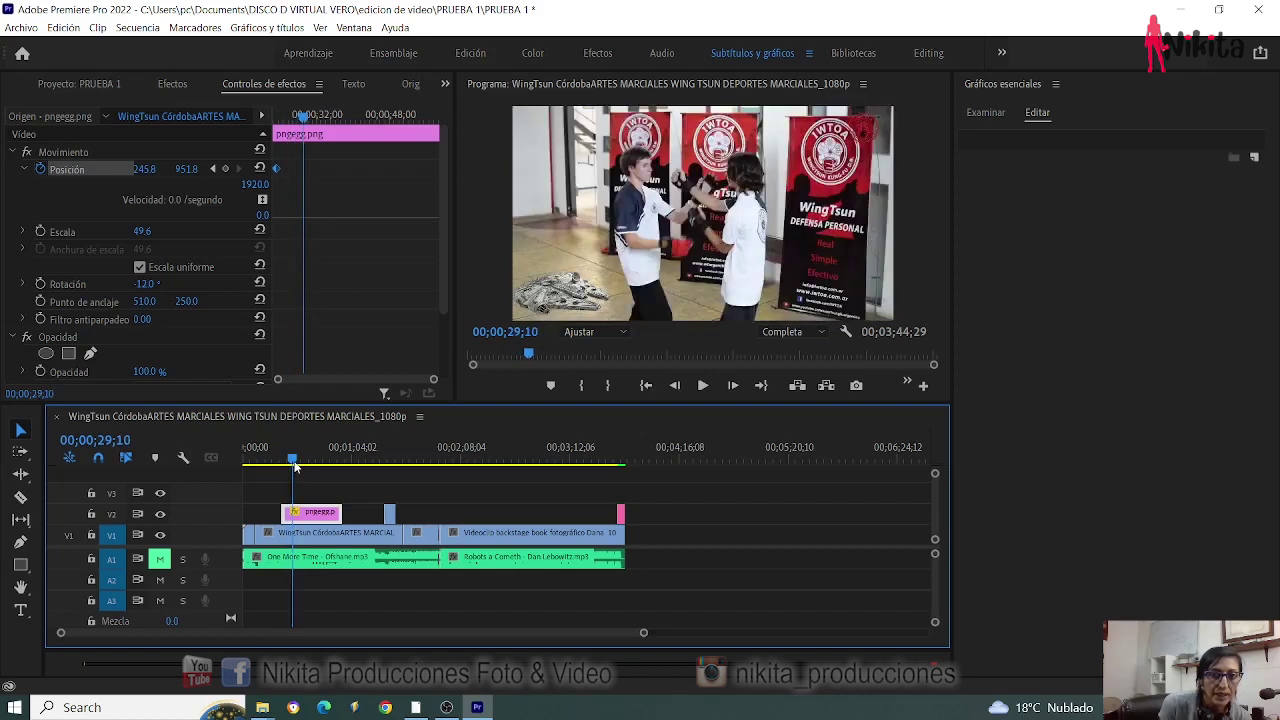
- Move the spaceship up to mid-frame at 29 seconds, adding a Position keyframe, and save
click(565, 300)
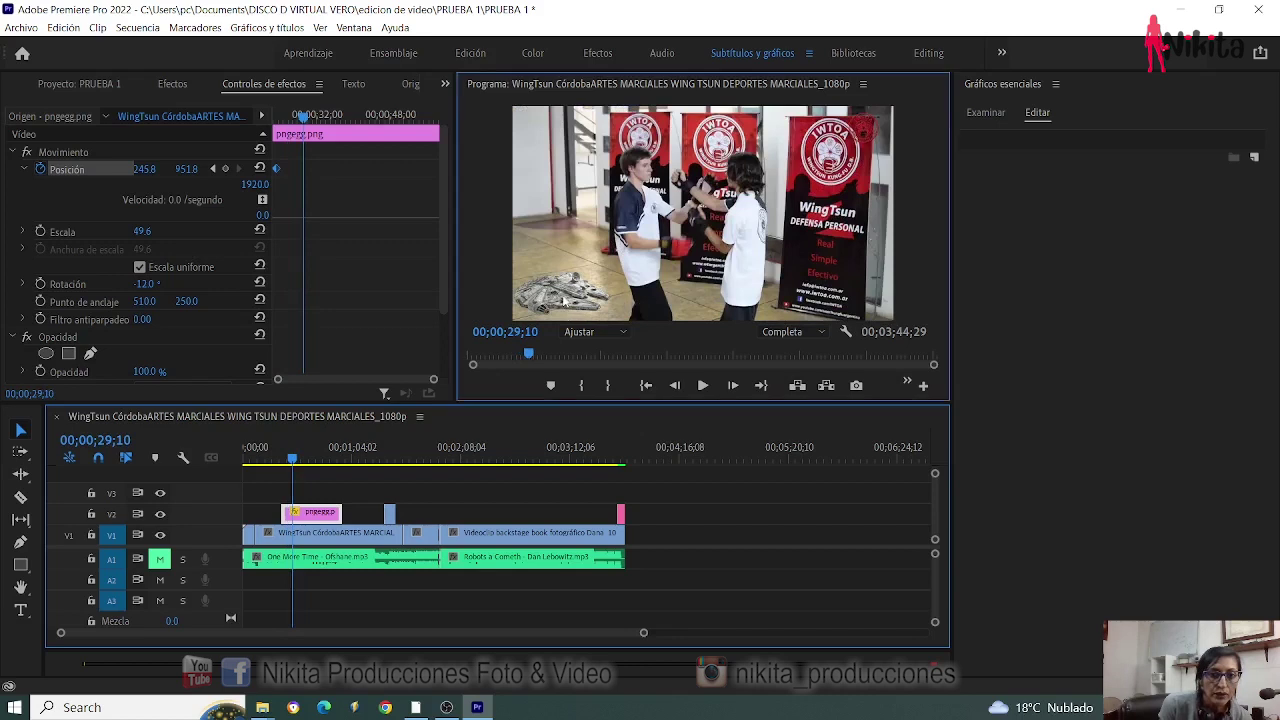
mouse_move(578, 299)
mouse_down()
mouse_move(656, 245)
mouse_move(704, 181)
mouse_up()
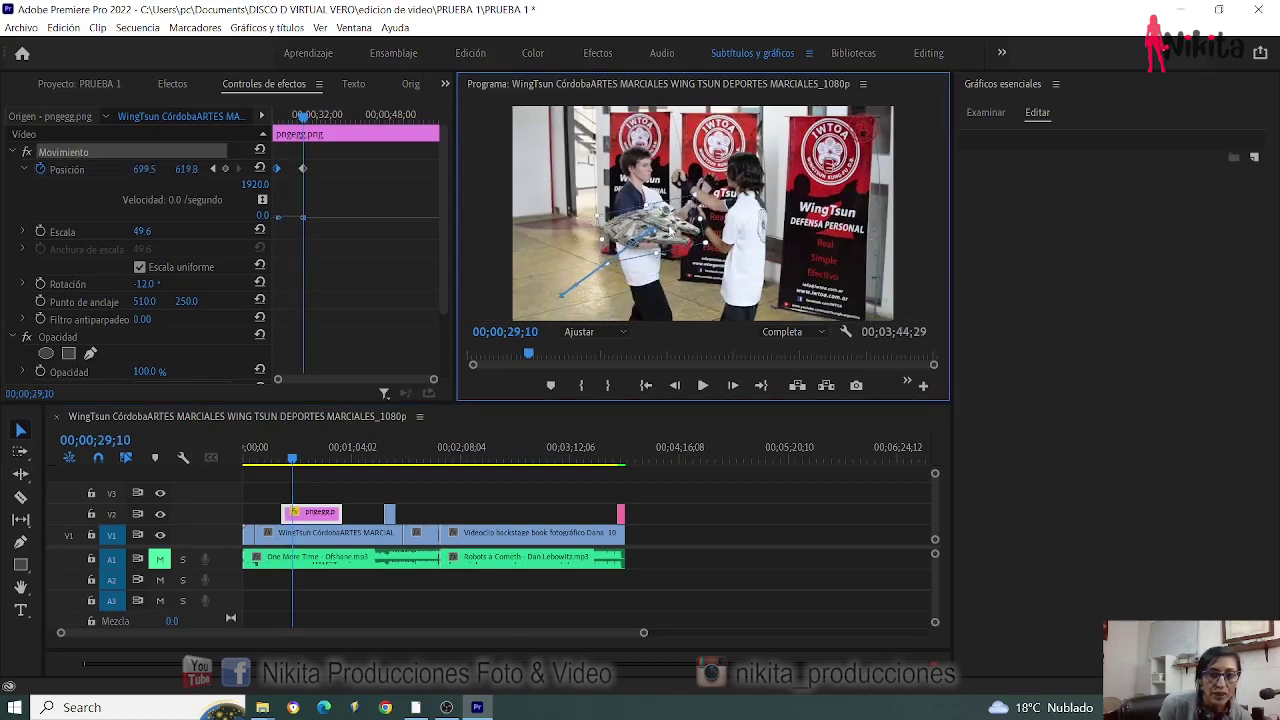
click(304, 170)
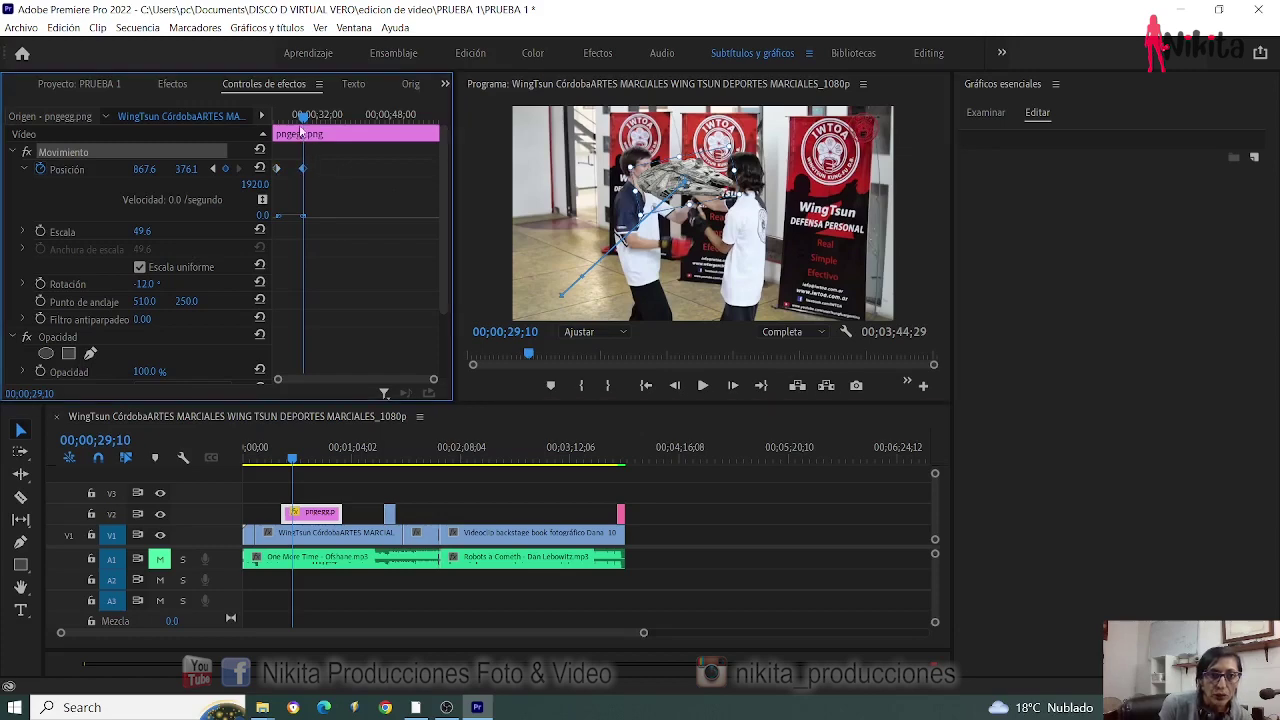
key(ctrl+s)
- Later in the sequence, move the spaceship to the lower-right corner, then review from 30 seconds
click(293, 459)
drag(295, 460, 305, 462)
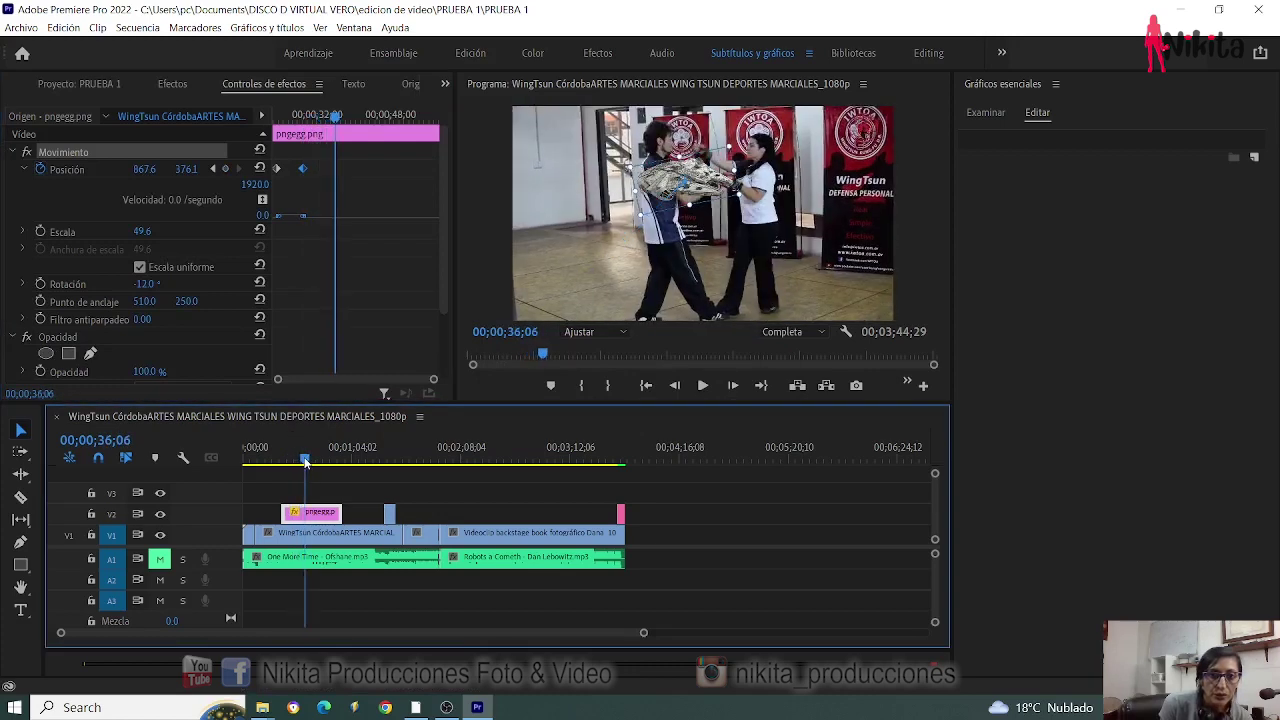
drag(305, 462, 316, 462)
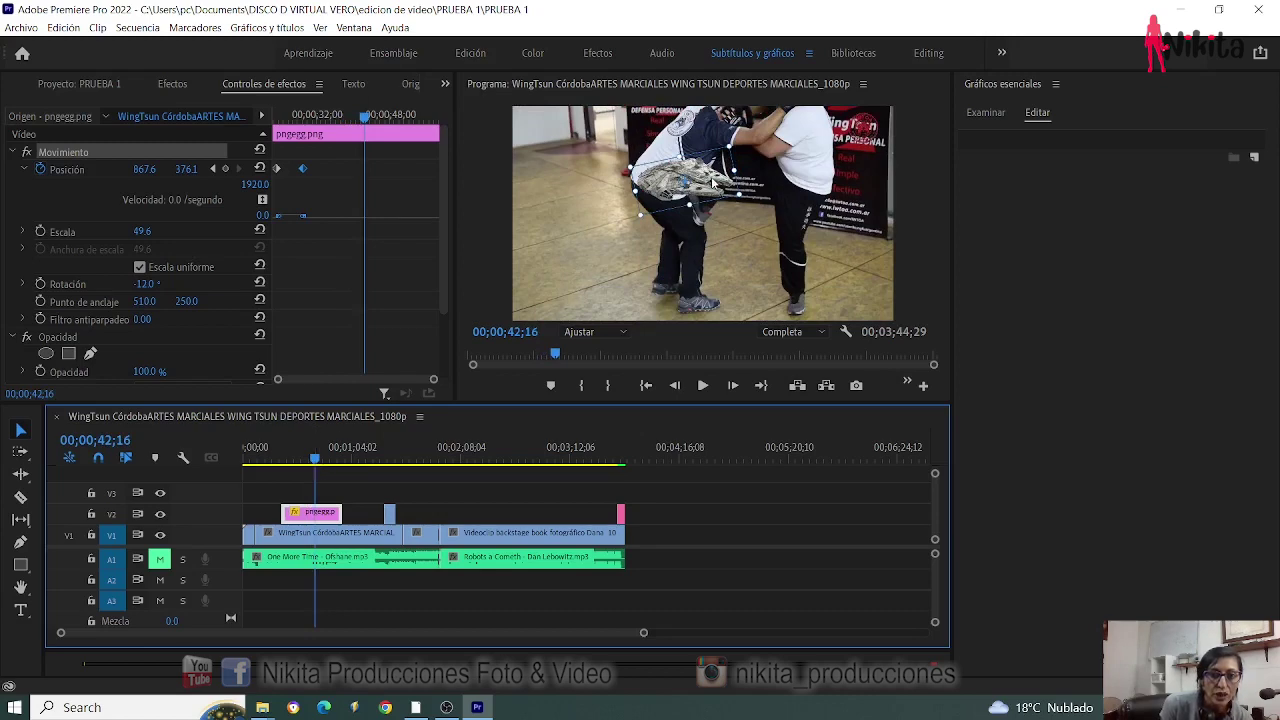
drag(698, 183, 854, 293)
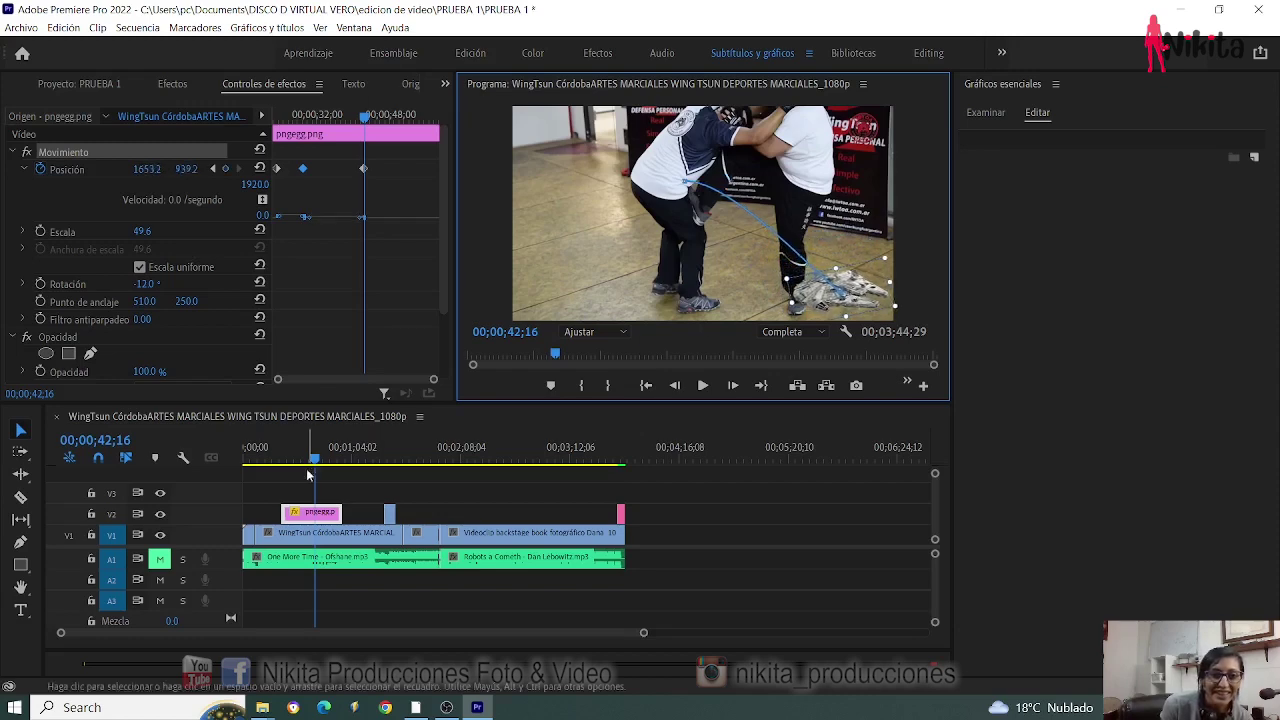
drag(314, 460, 281, 482)
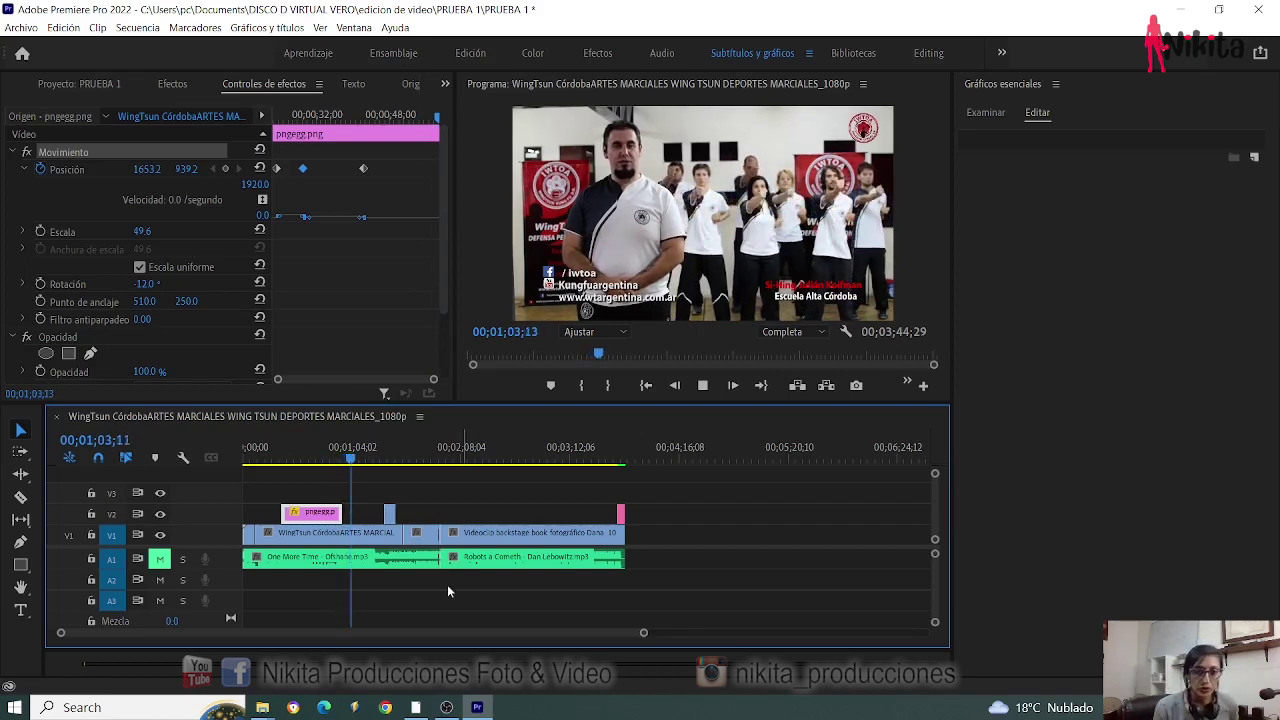
click(340, 459)
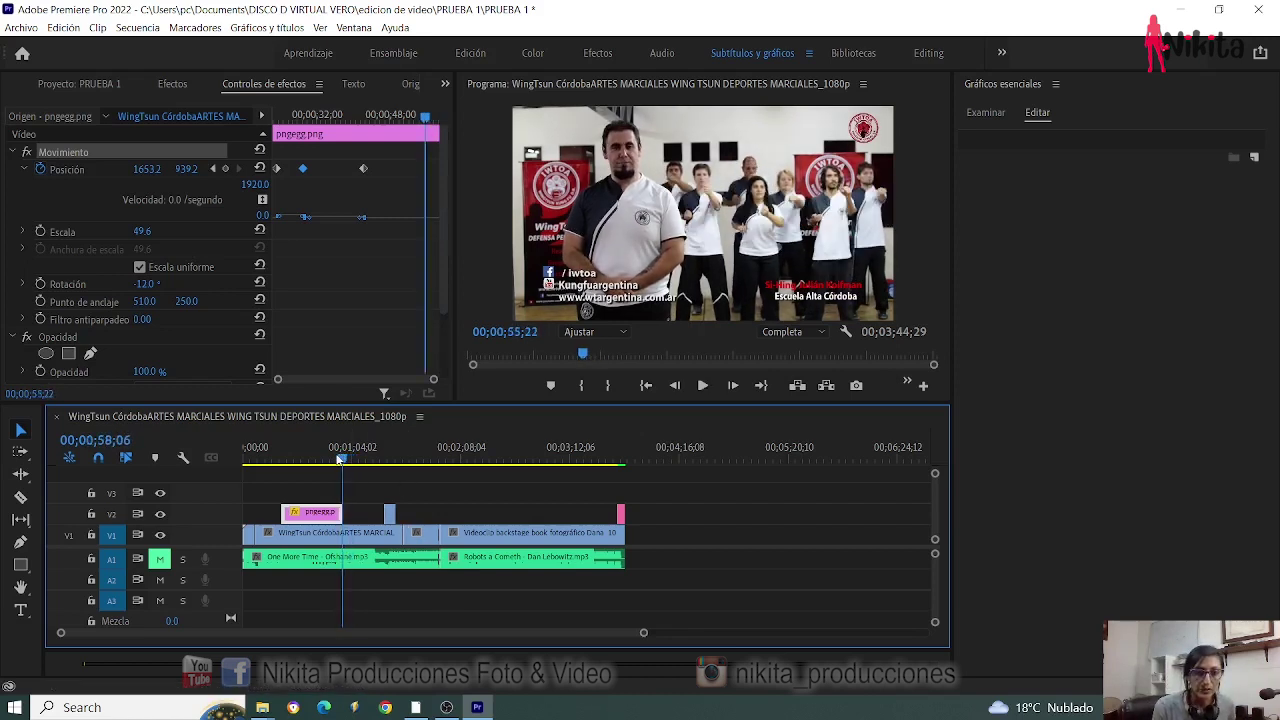
drag(340, 459, 283, 468)
- Shift the last Position keyframe earlier and play back to check the timing
drag(293, 466, 287, 464)
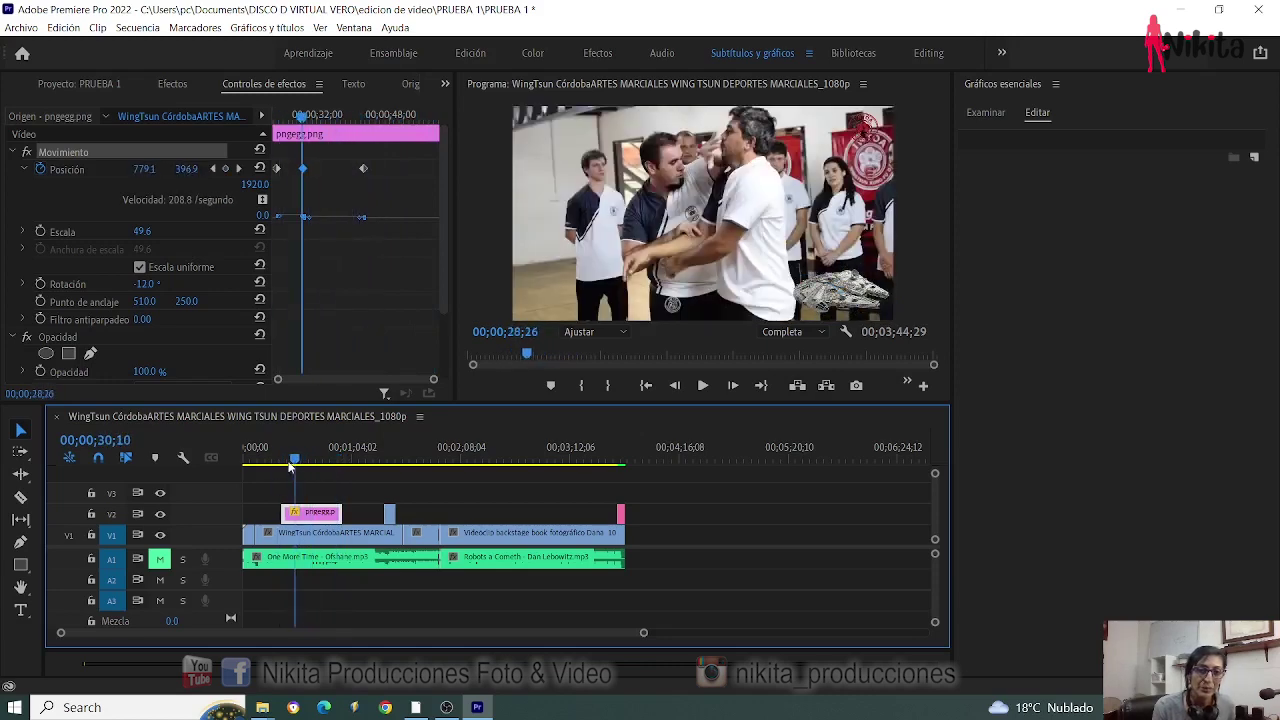
click(302, 169)
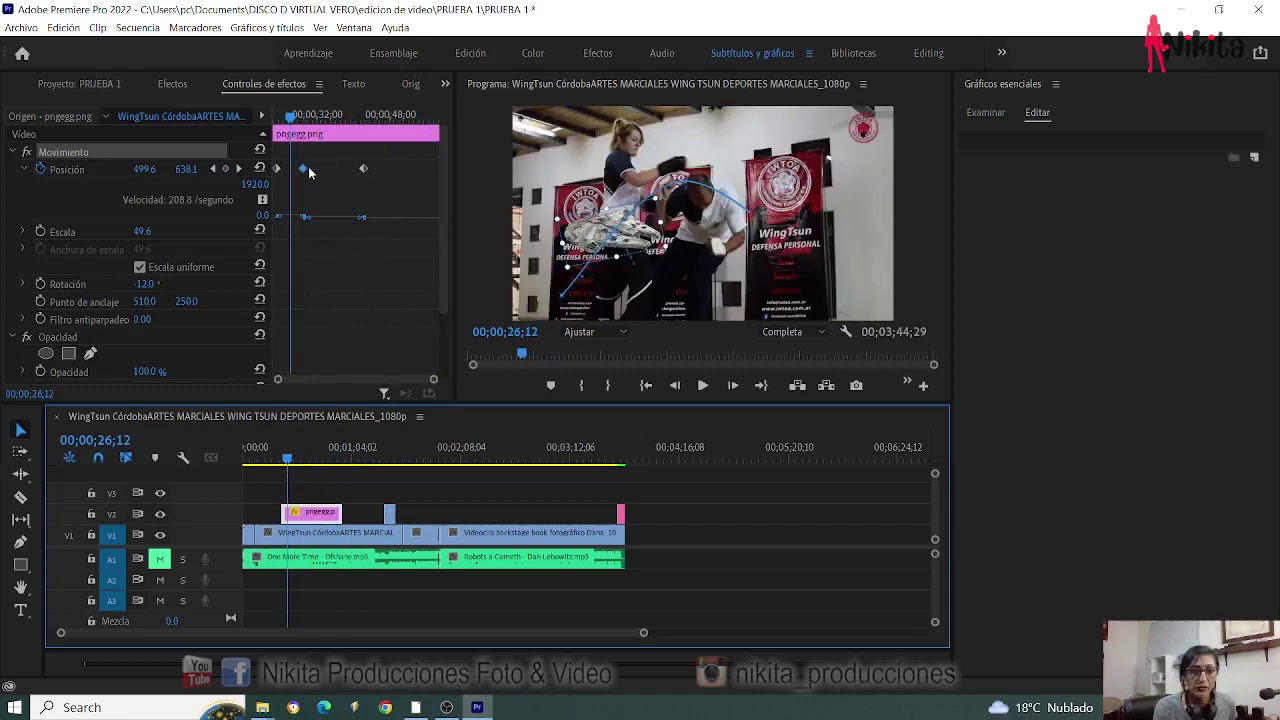
click(366, 172)
drag(366, 172, 322, 181)
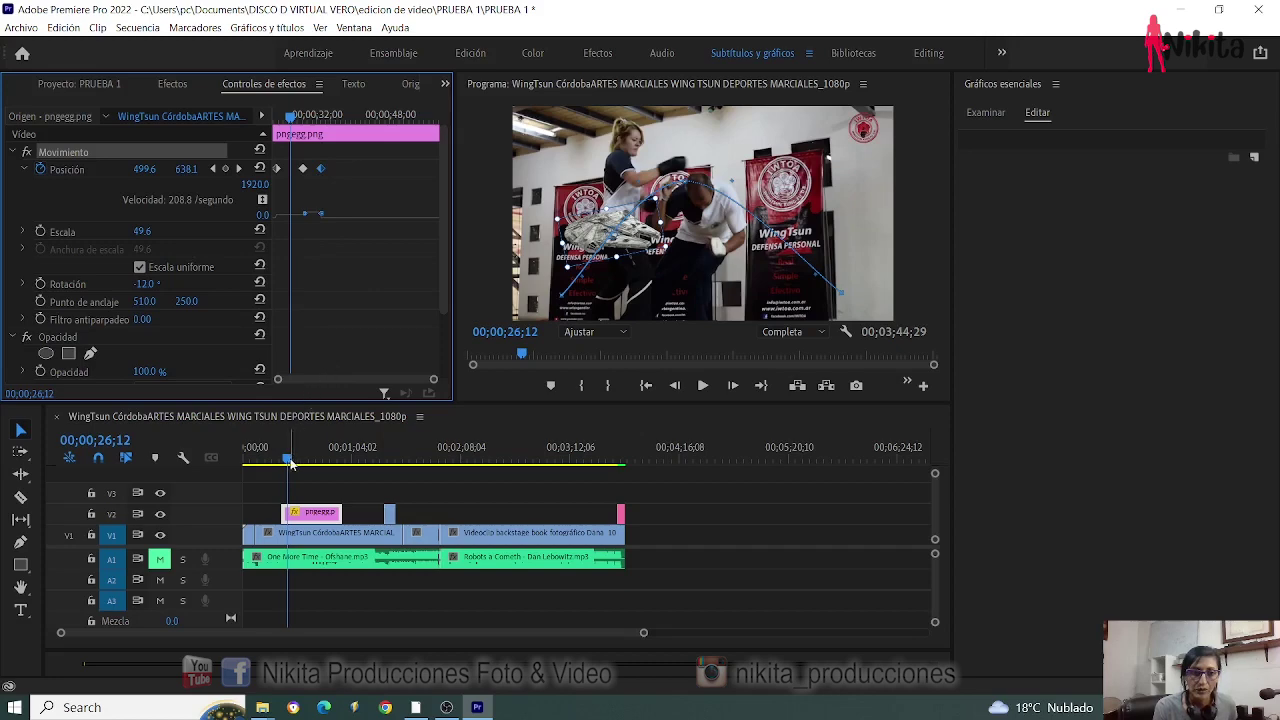
drag(289, 460, 283, 460)
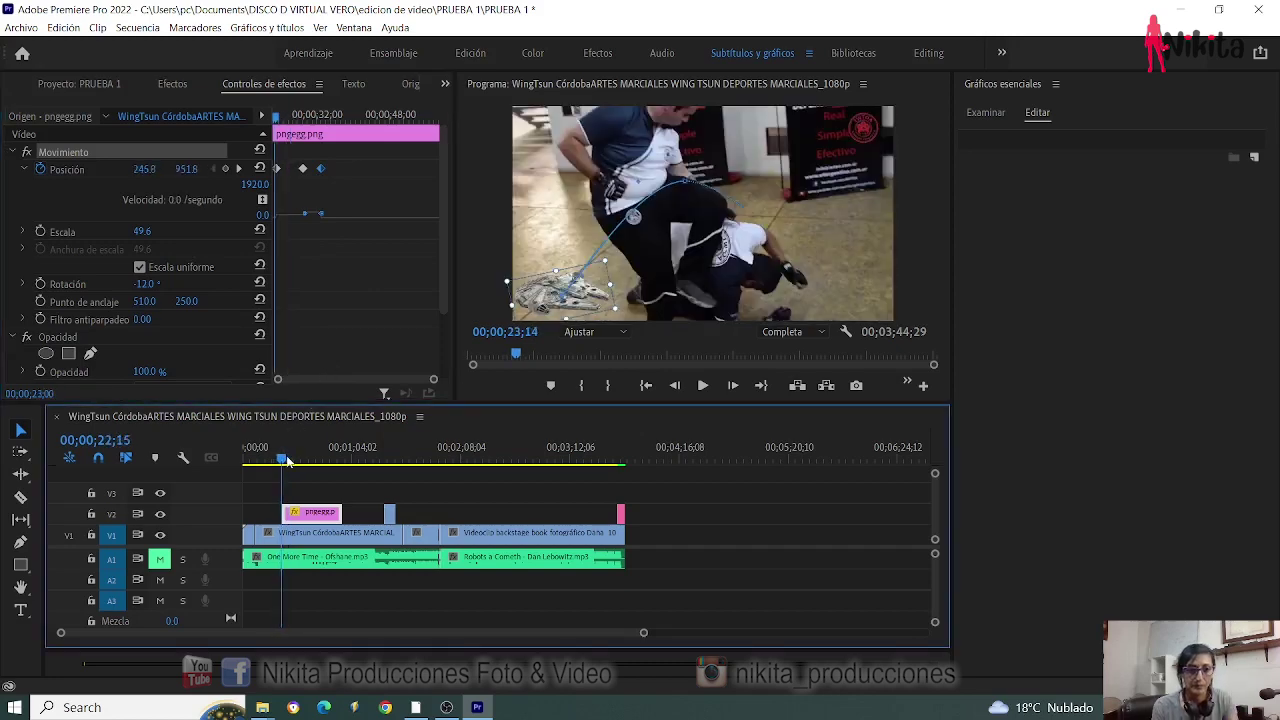
key(space)
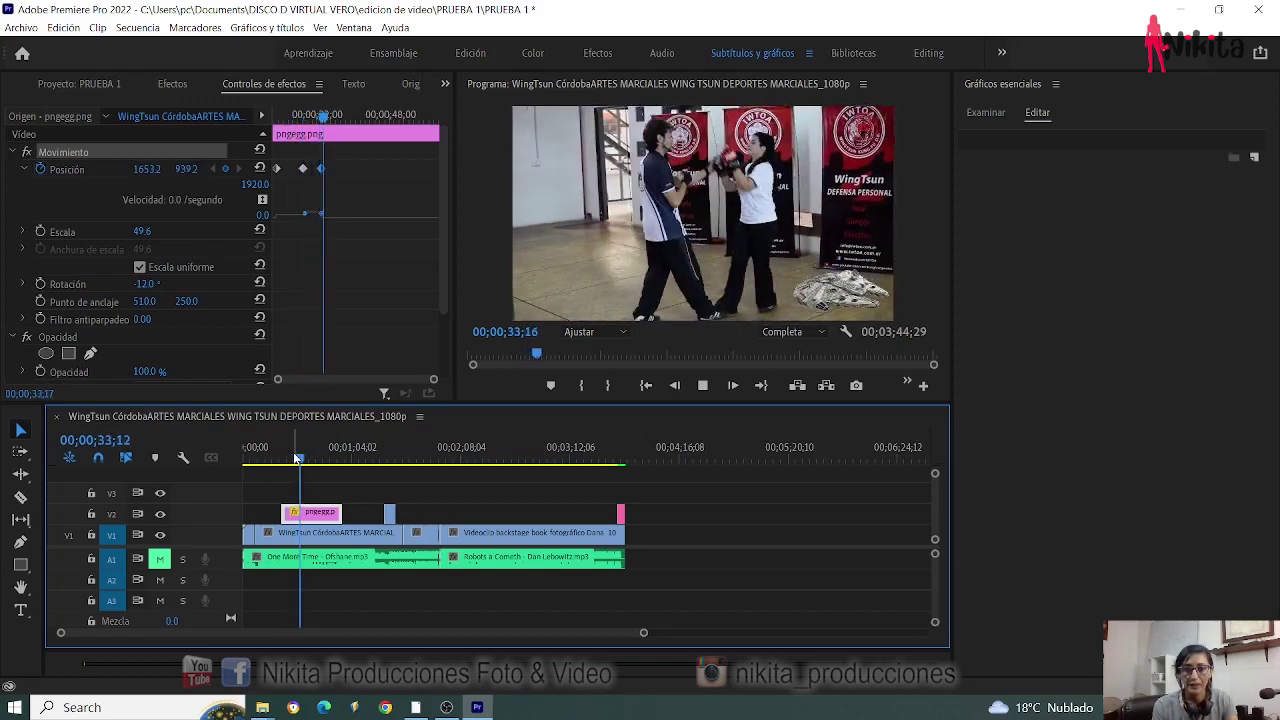
key(space)
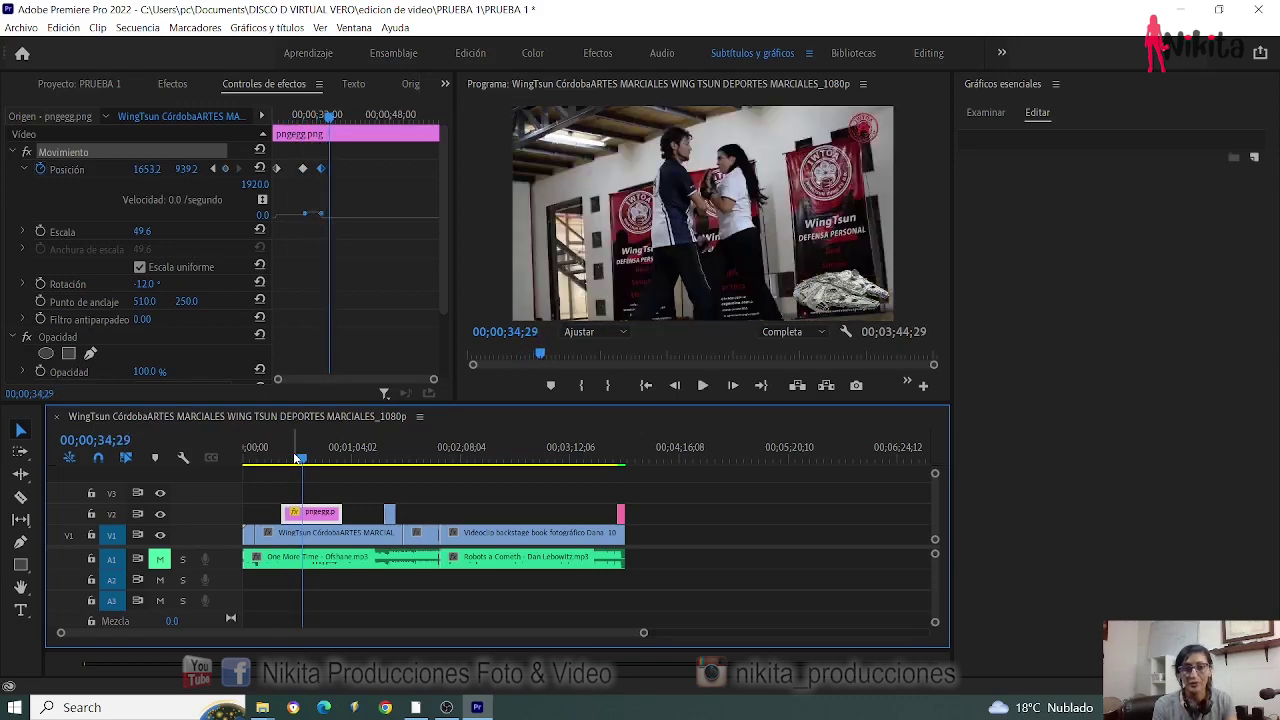
- Drag the final Position keyframe later so the flight is slower, and preview again
click(320, 170)
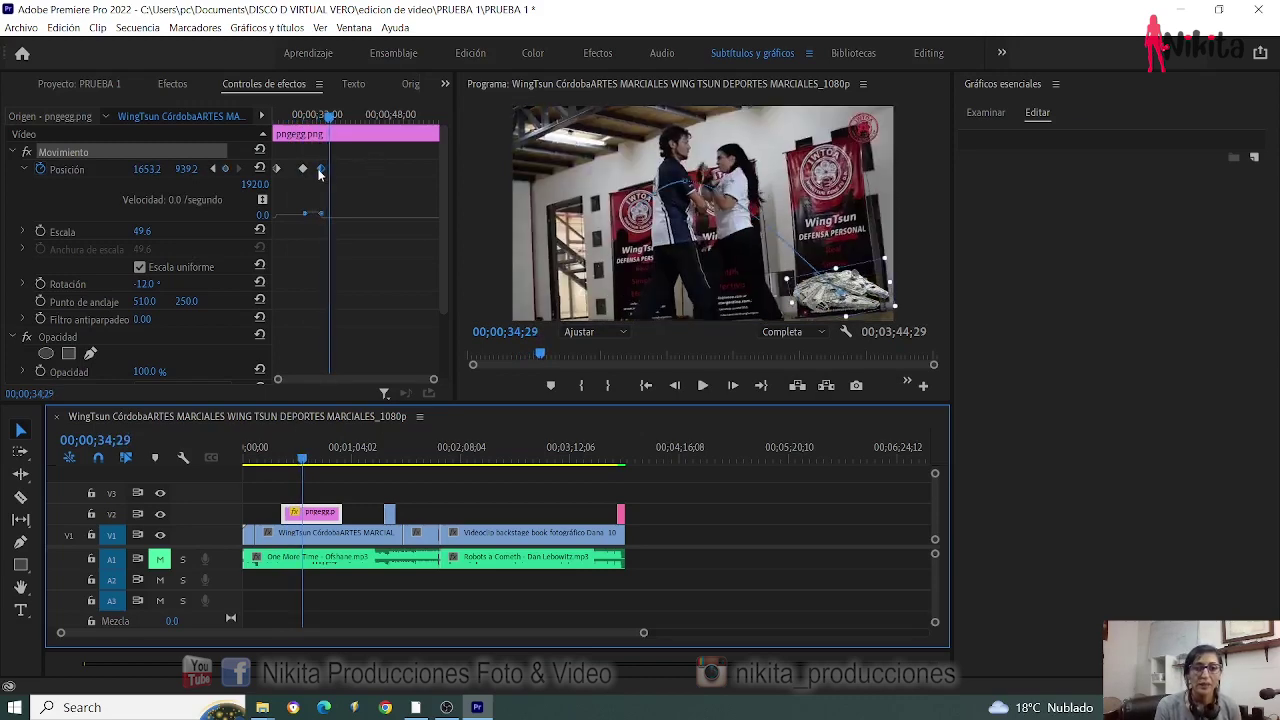
drag(320, 170, 431, 186)
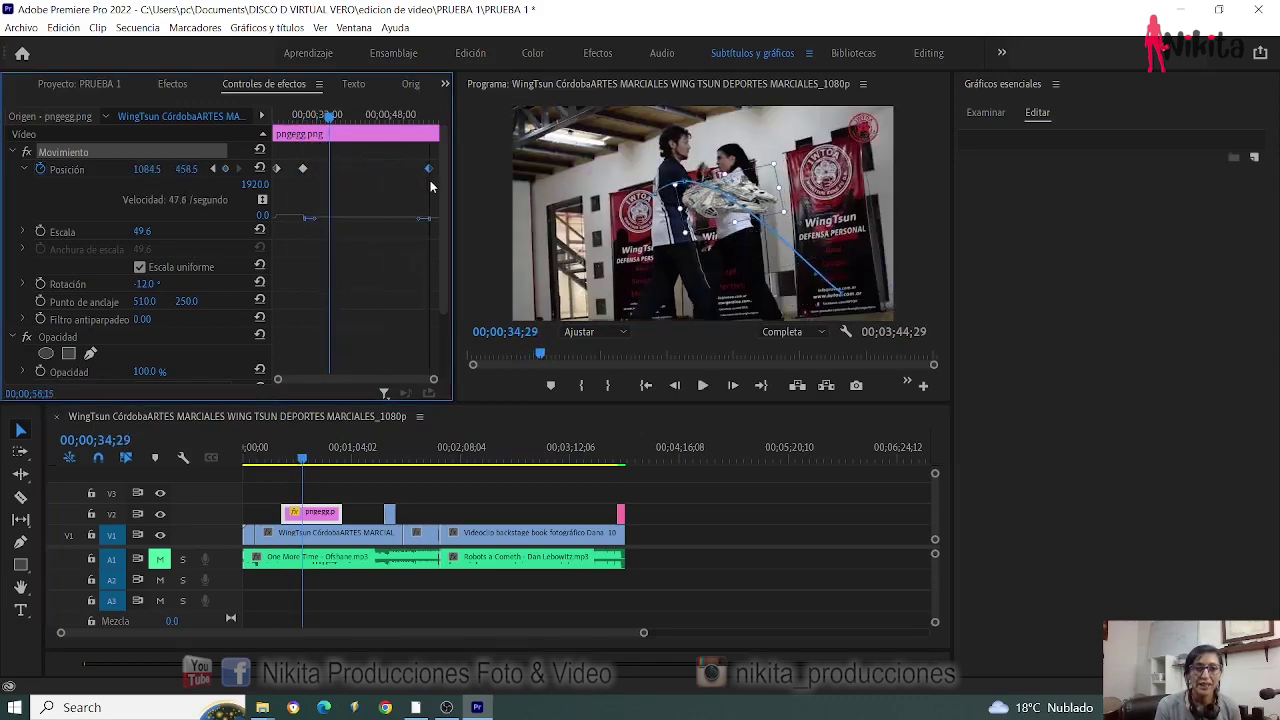
key(space)
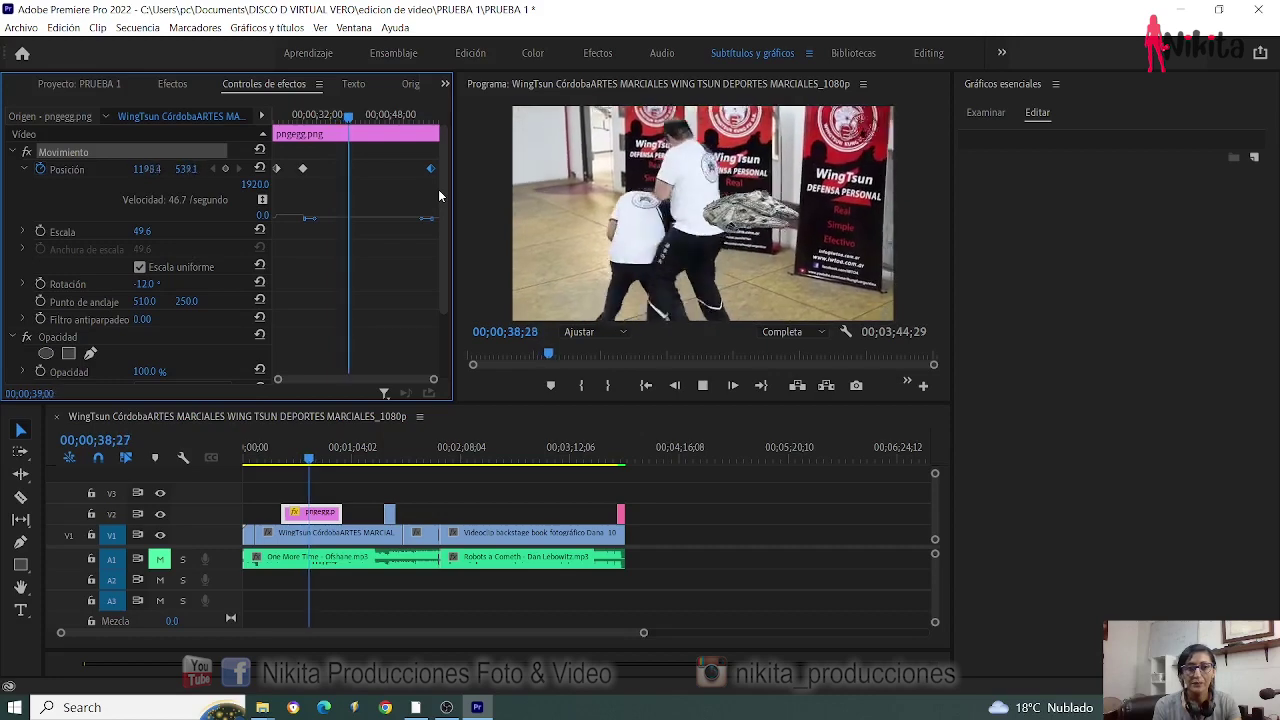
key(space)
- Nudge the final Position keyframe slightly earlier and save the PRUEBA 1 project
drag(430, 168, 336, 181)
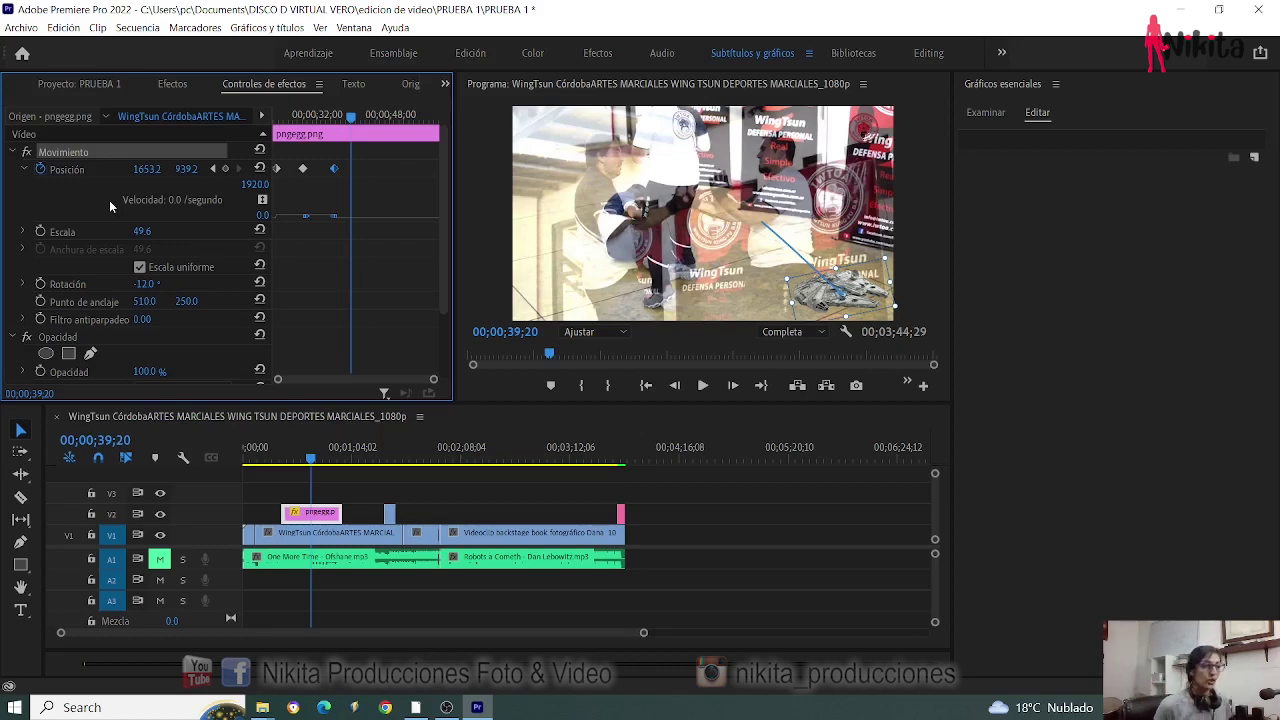
key(ctrl+s)
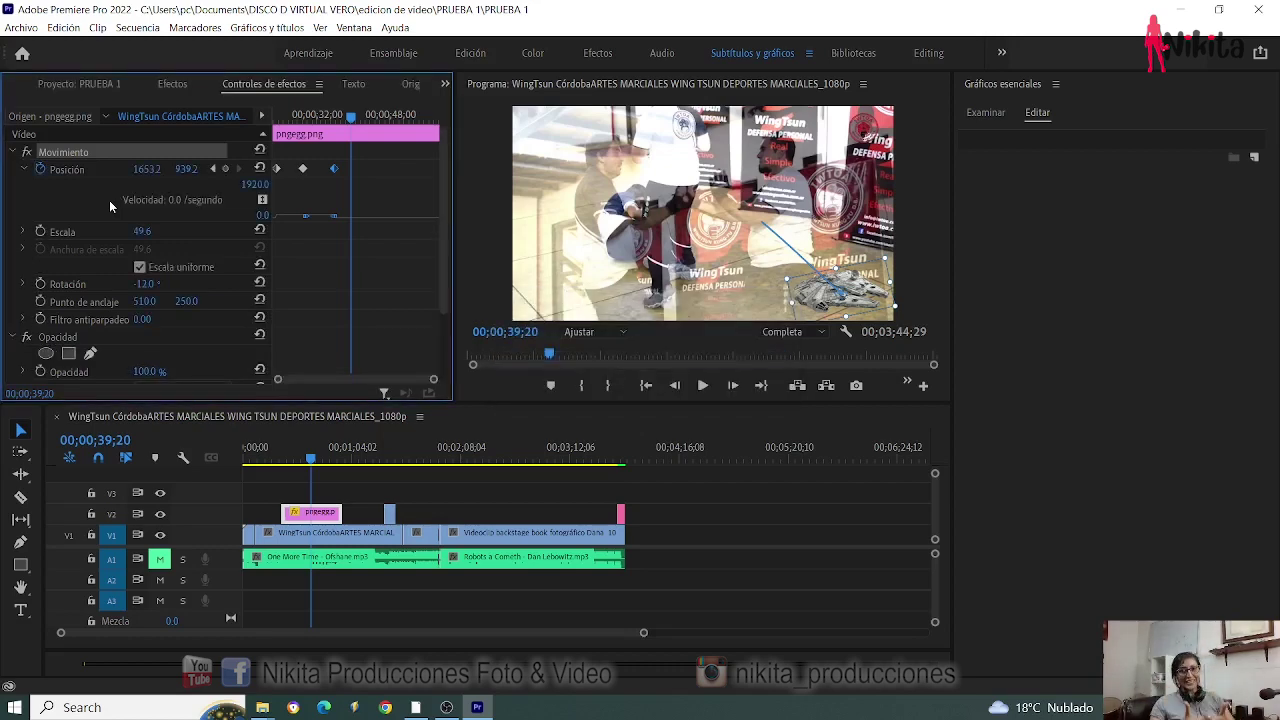